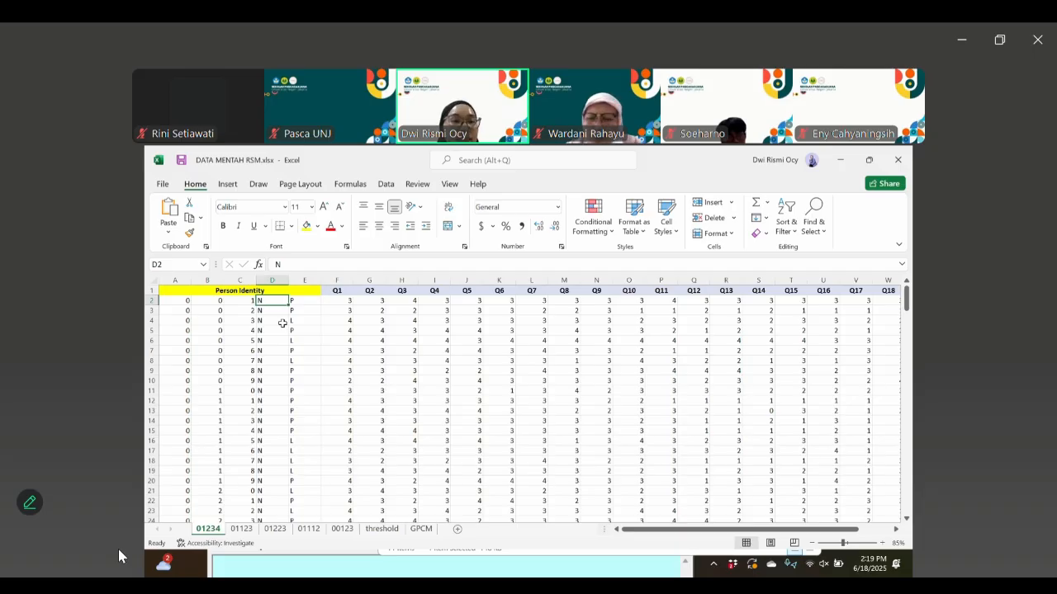
Select the first respondent's person identity cells A2:E2 in the raw data sheet and switch back to the Winsteps control file setup
{"action": "left_click", "coordinate": [334, 308]}
{"action": "left_click_drag", "start_coordinate": [175, 301], "coordinate": [295, 302]}
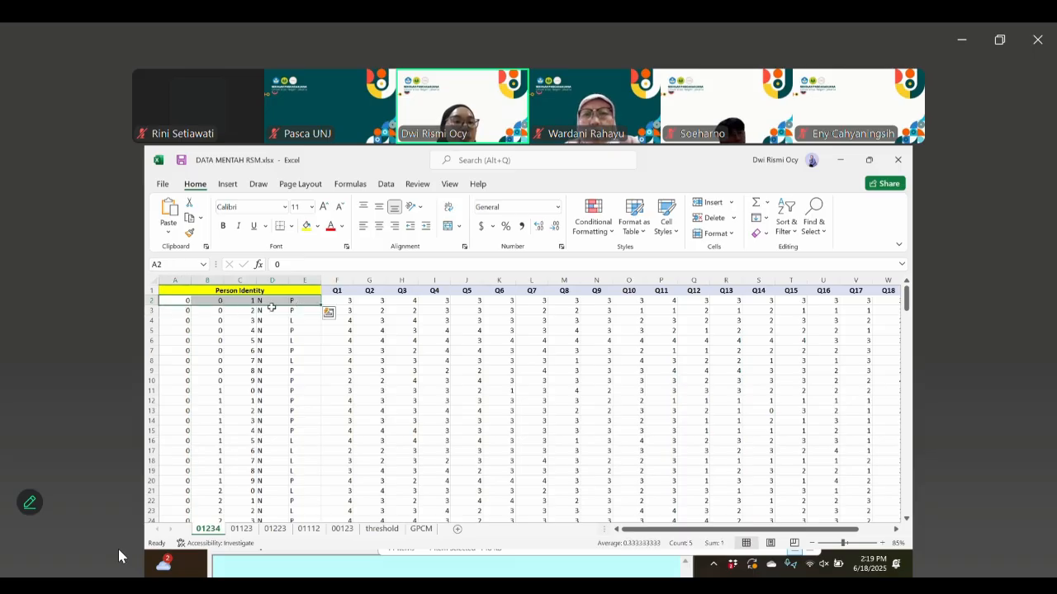
{"action": "left_click", "coordinate": [640, 572]}
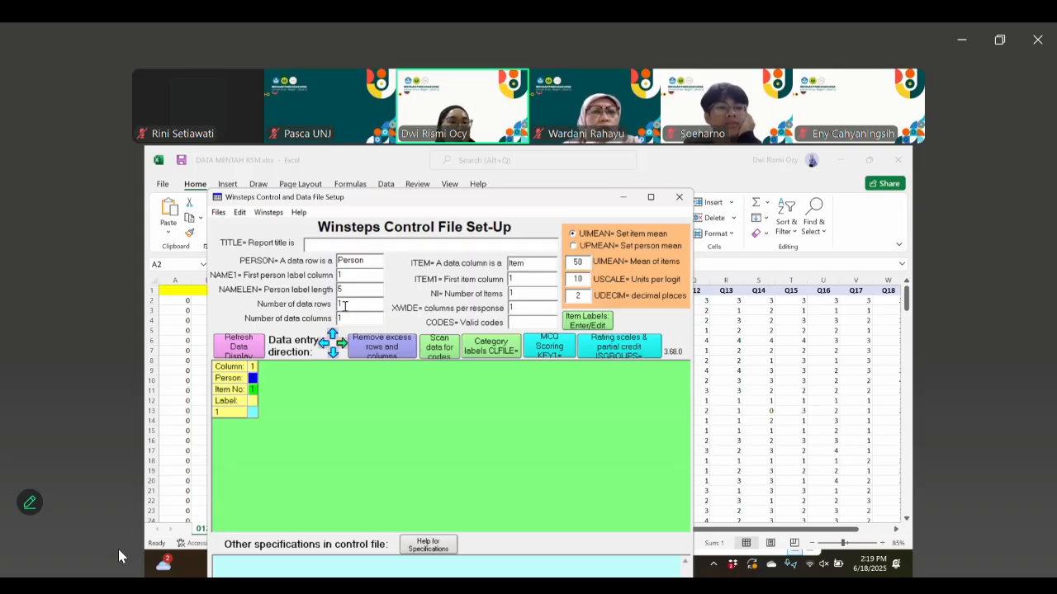
Set the control file to 205 data rows and 25 data columns, with the first item column at 6
{"action": "key", "text": "BackSpace"}
{"action": "type", "text": "205"}
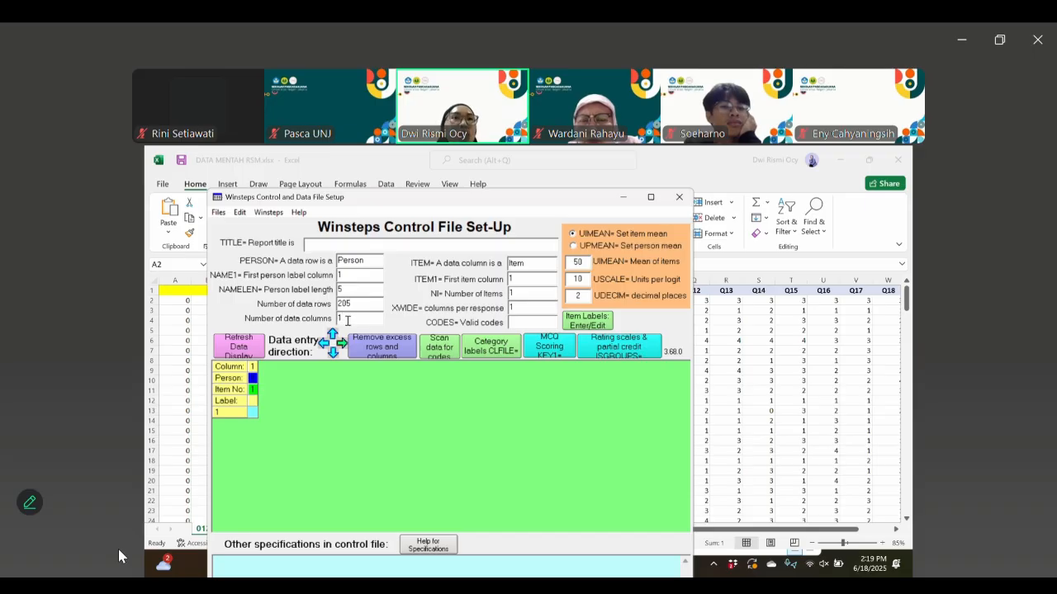
{"action": "left_click", "coordinate": [356, 319]}
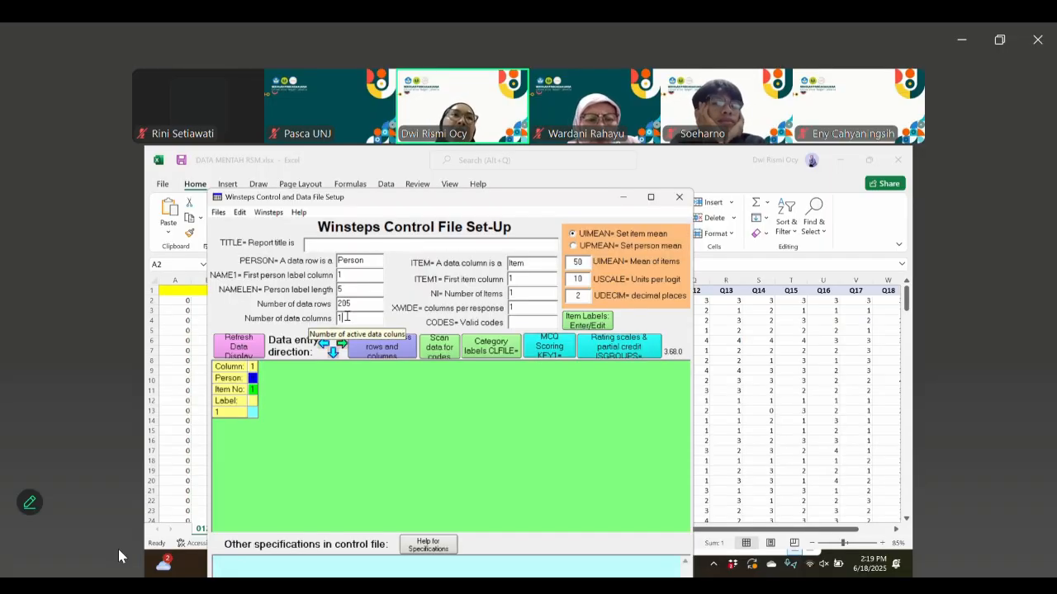
{"action": "key", "text": "BackSpace"}
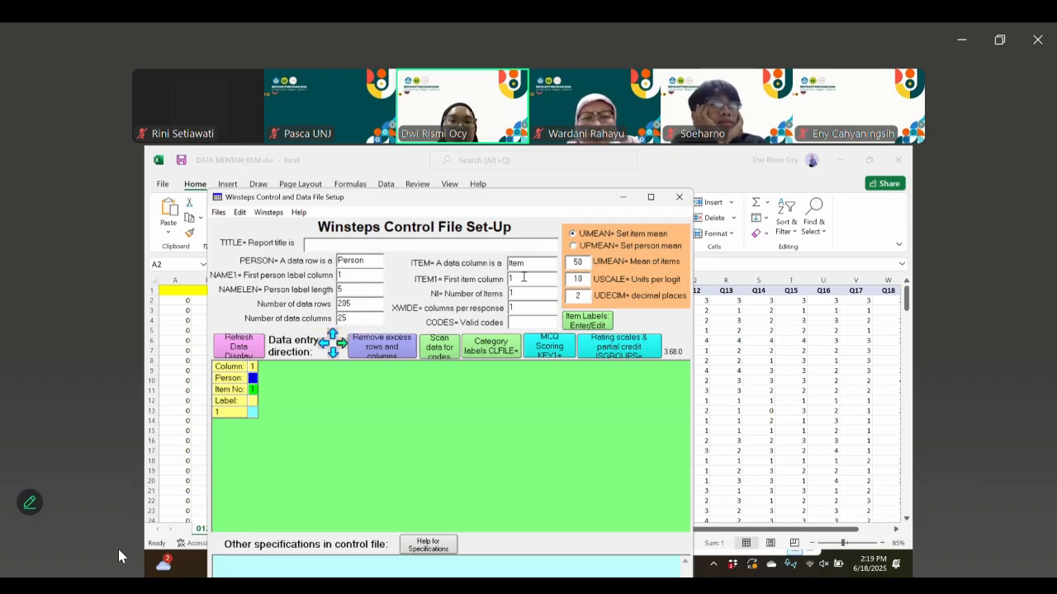
{"action": "left_click", "coordinate": [522, 278]}
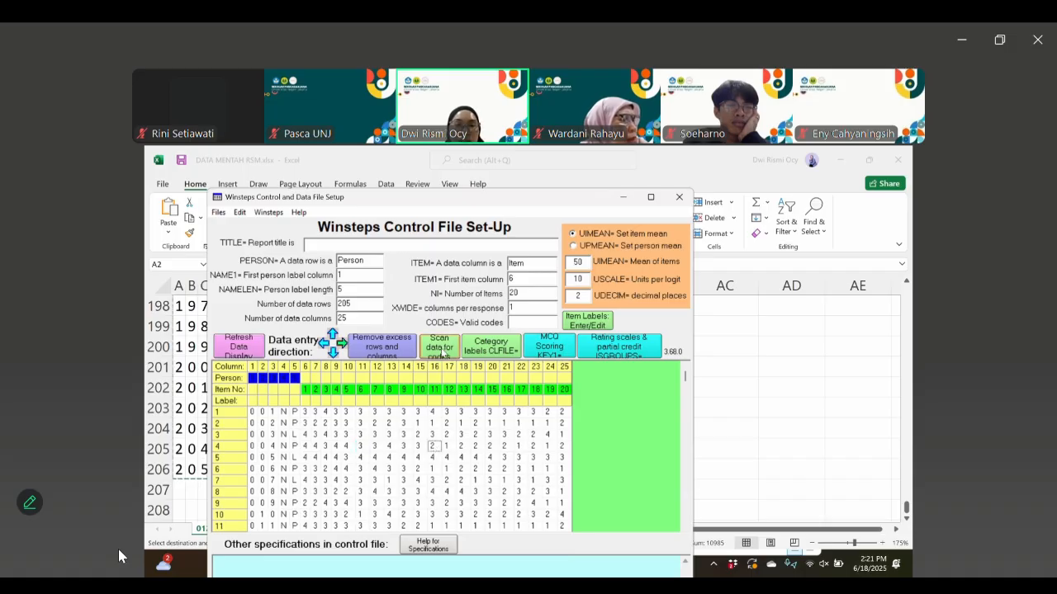
Highlight the person reliability and item reliability figures in the BELAJAR RSM.txt analysis summary
{"action": "mouse_move", "coordinate": [118, 561]}
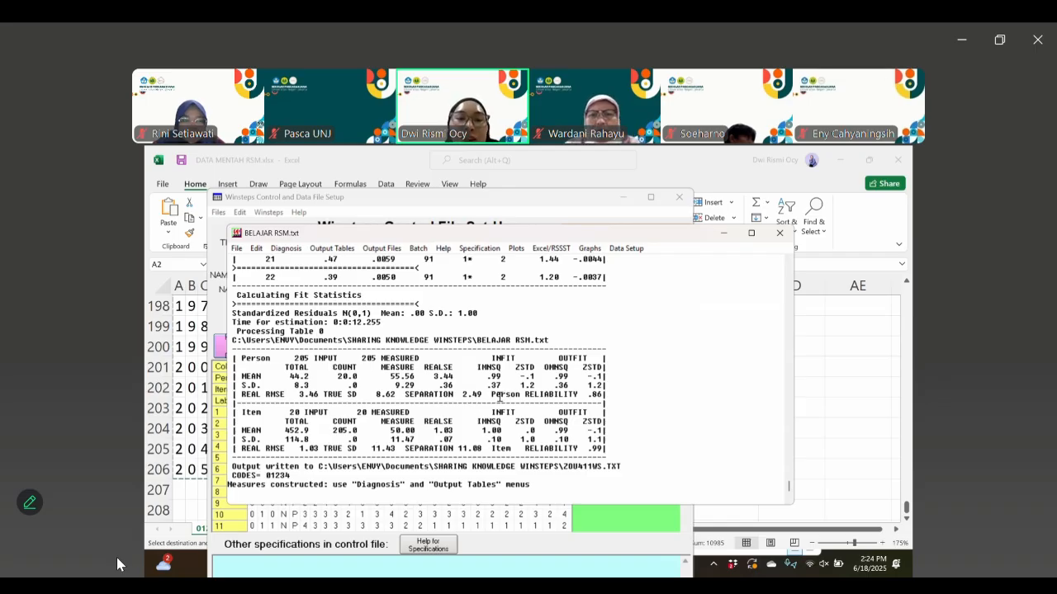
{"action": "left_click_drag", "start_coordinate": [515, 396], "coordinate": [599, 397]}
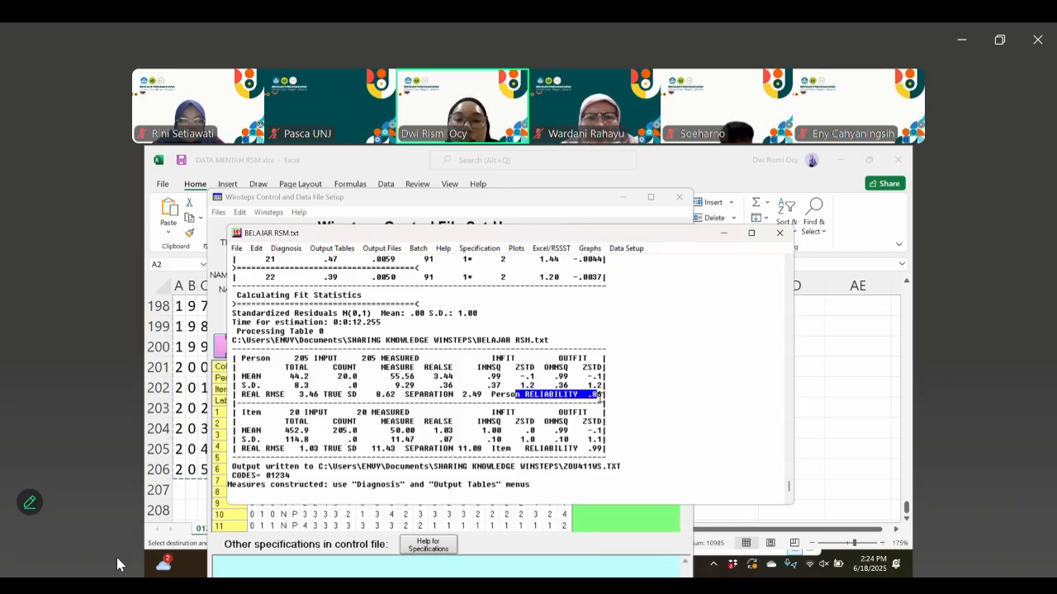
{"action": "left_click_drag", "start_coordinate": [559, 448], "coordinate": [603, 449]}
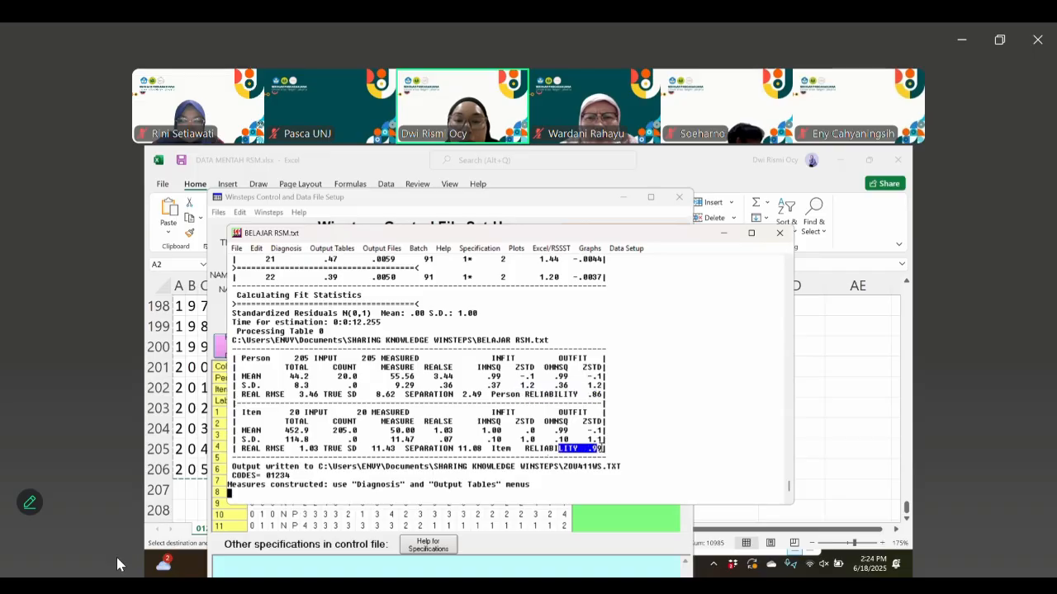
{"action": "left_click", "coordinate": [594, 395]}
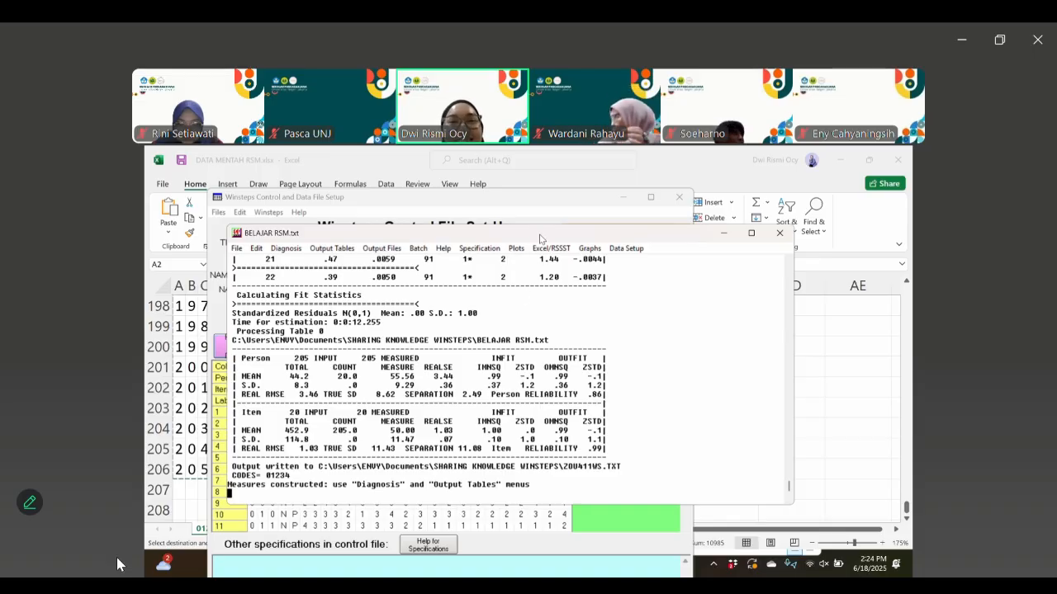
Generate the item dimensionality output (Table 23) and dismiss the missing-file notice in Notepad
{"action": "left_click_drag", "start_coordinate": [345, 251], "coordinate": [345, 271]}
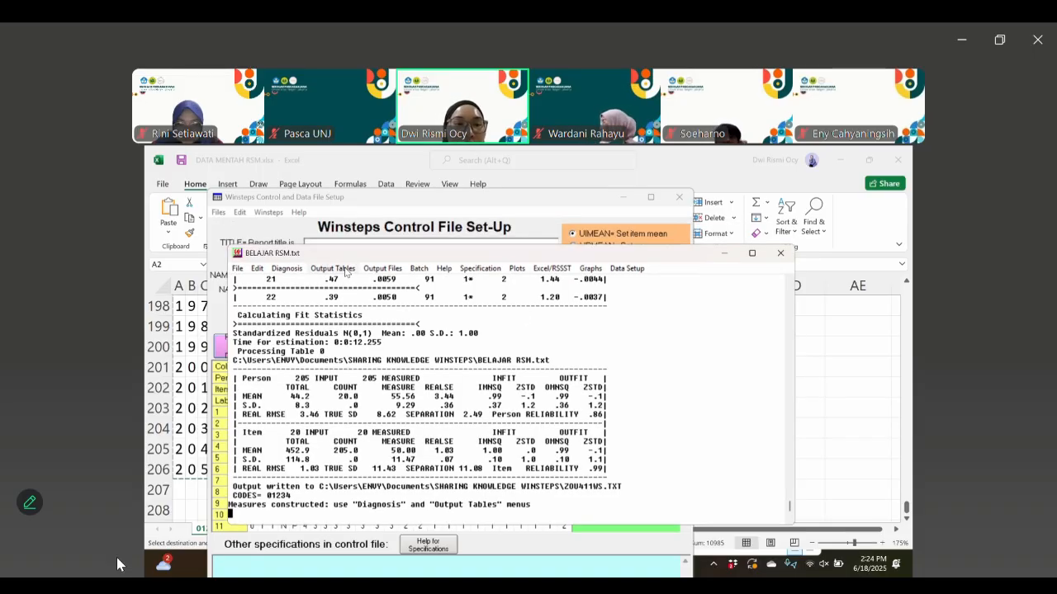
{"action": "left_click", "coordinate": [333, 268]}
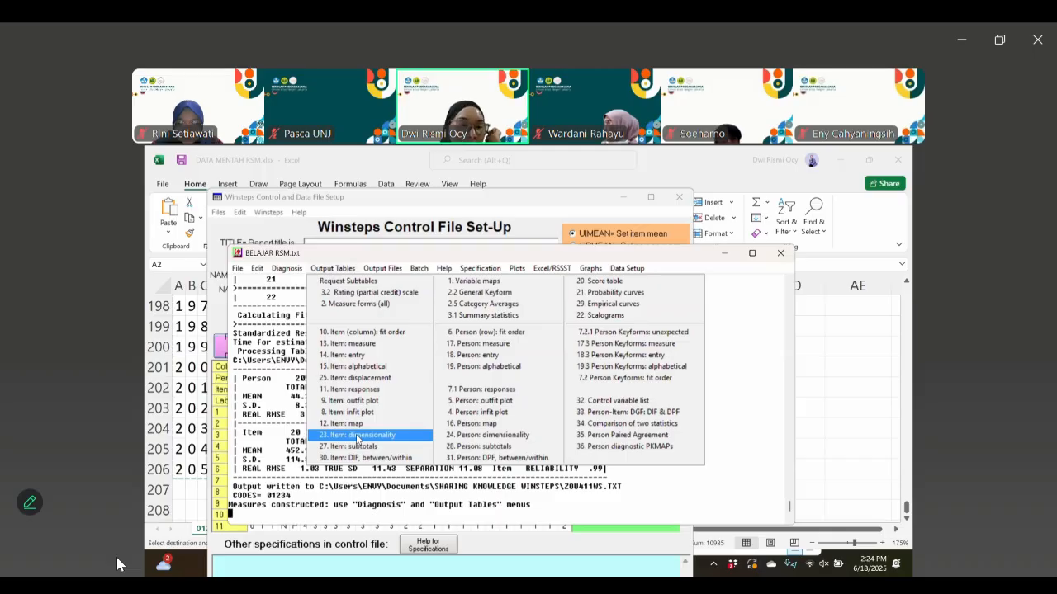
{"action": "mouse_move", "coordinate": [277, 270]}
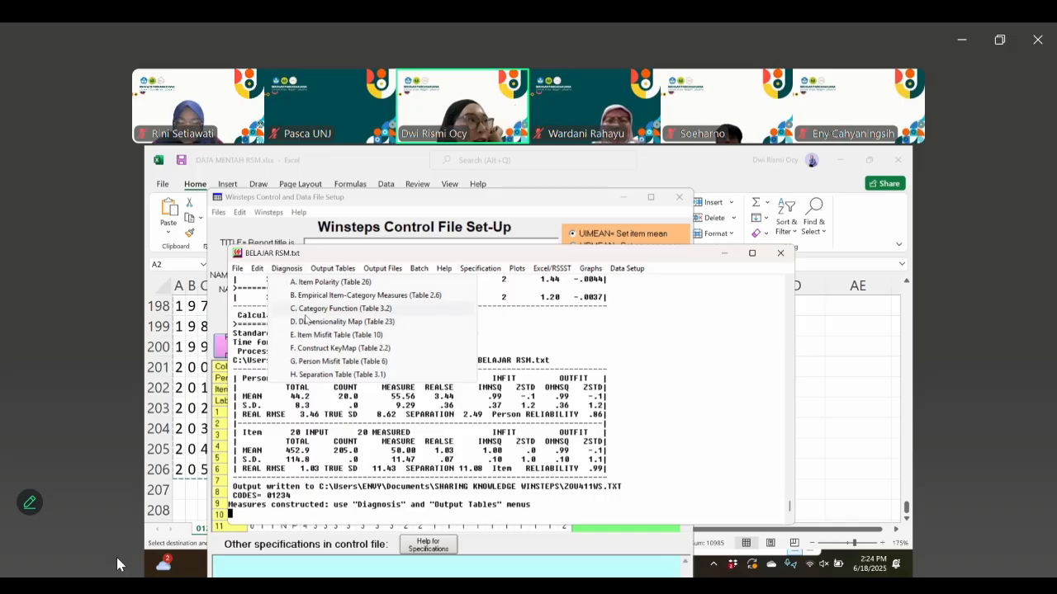
{"action": "mouse_move", "coordinate": [332, 269]}
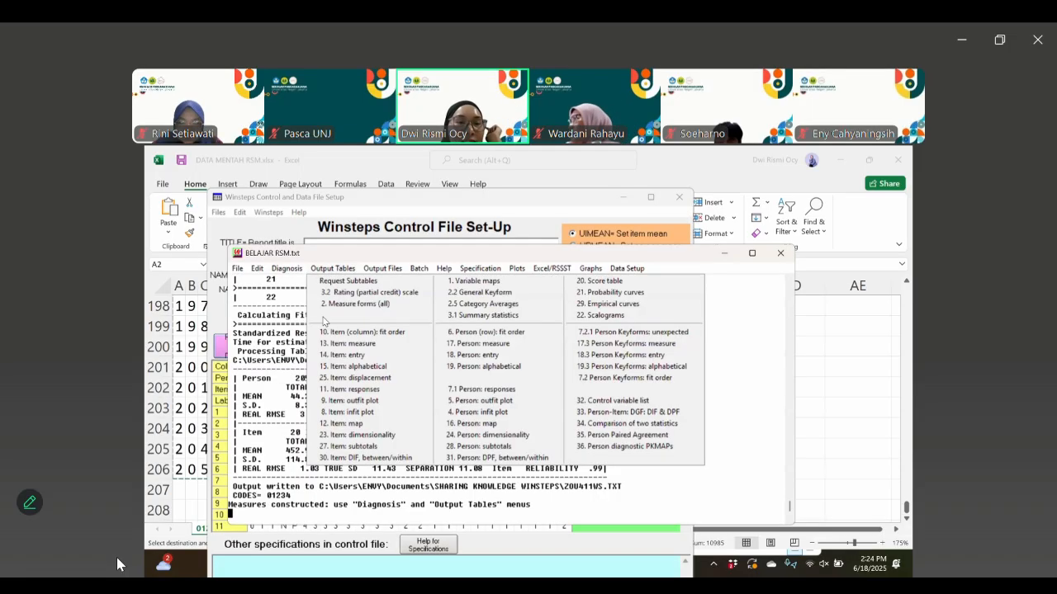
{"action": "left_click", "coordinate": [363, 435]}
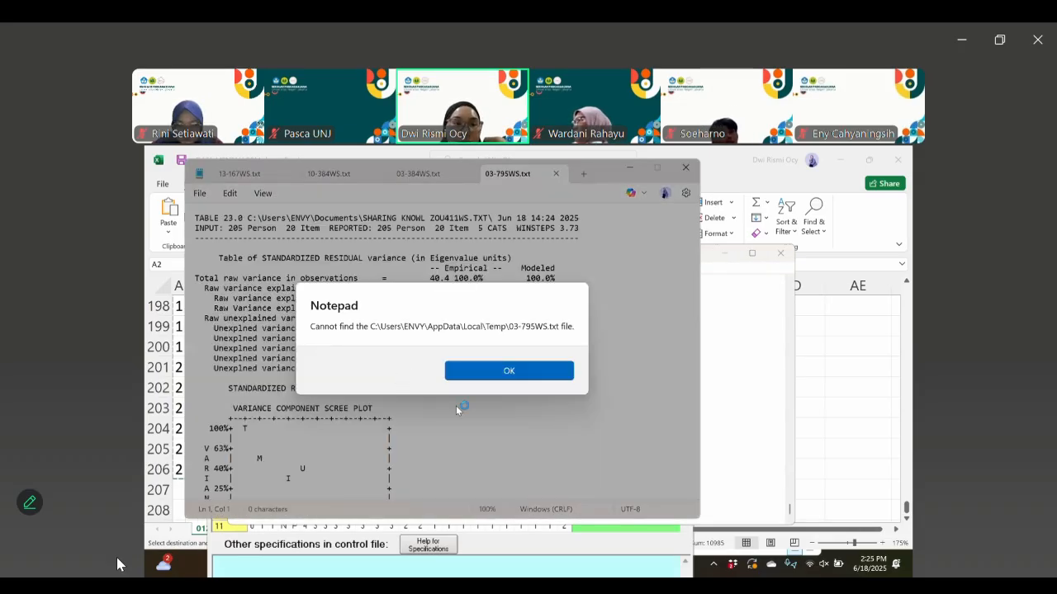
{"action": "key", "text": "Return"}
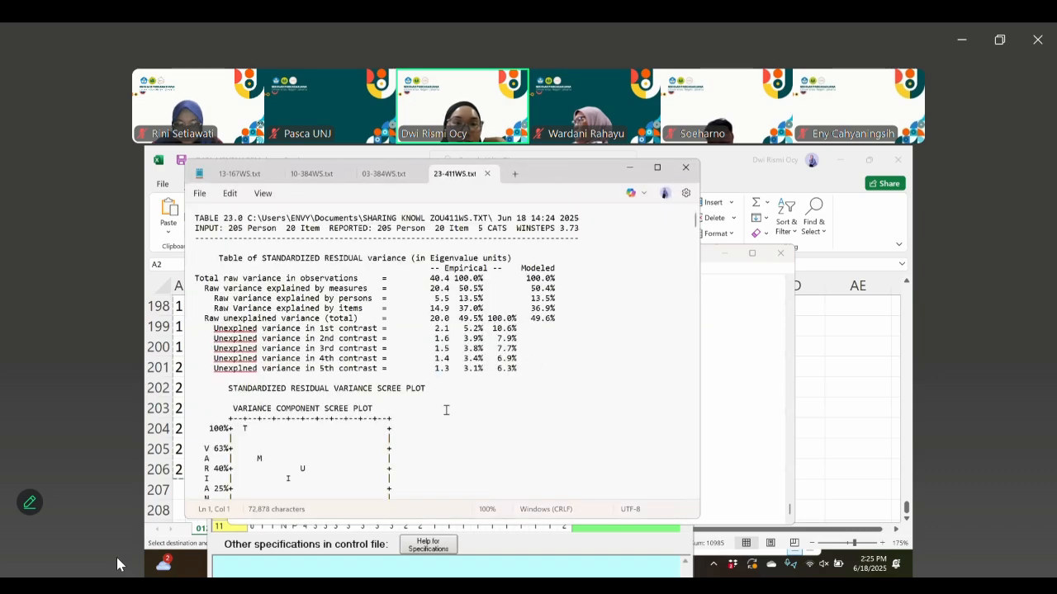
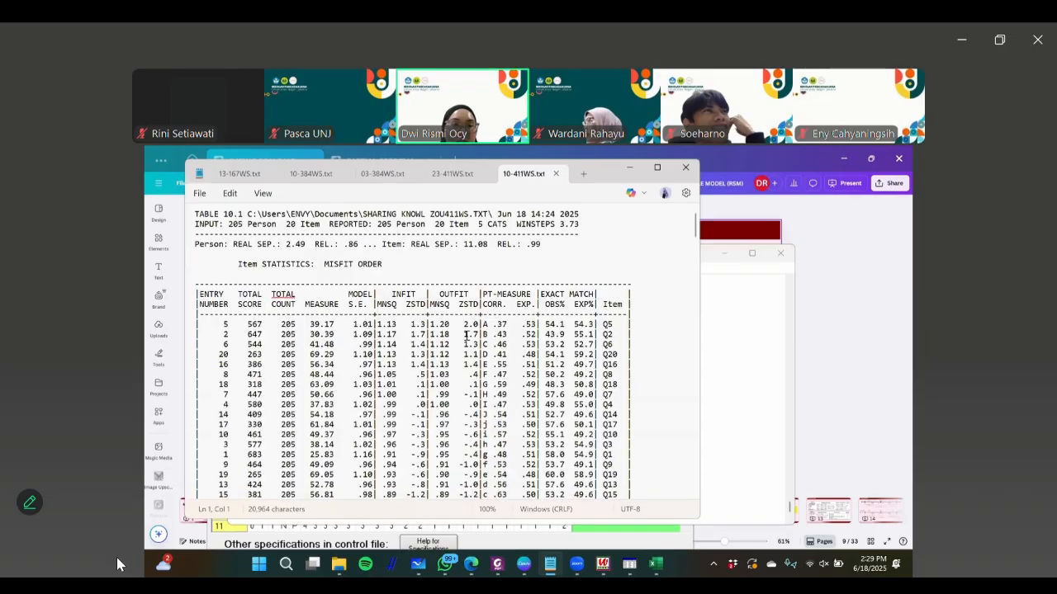
Examine the item fit statistics in misfit order in Table 10.1
{"action": "scroll", "coordinate": [471, 334], "scroll_direction": "down", "scroll_amount": 3}
{"action": "scroll", "coordinate": [389, 293], "scroll_direction": "up", "scroll_amount": 1}
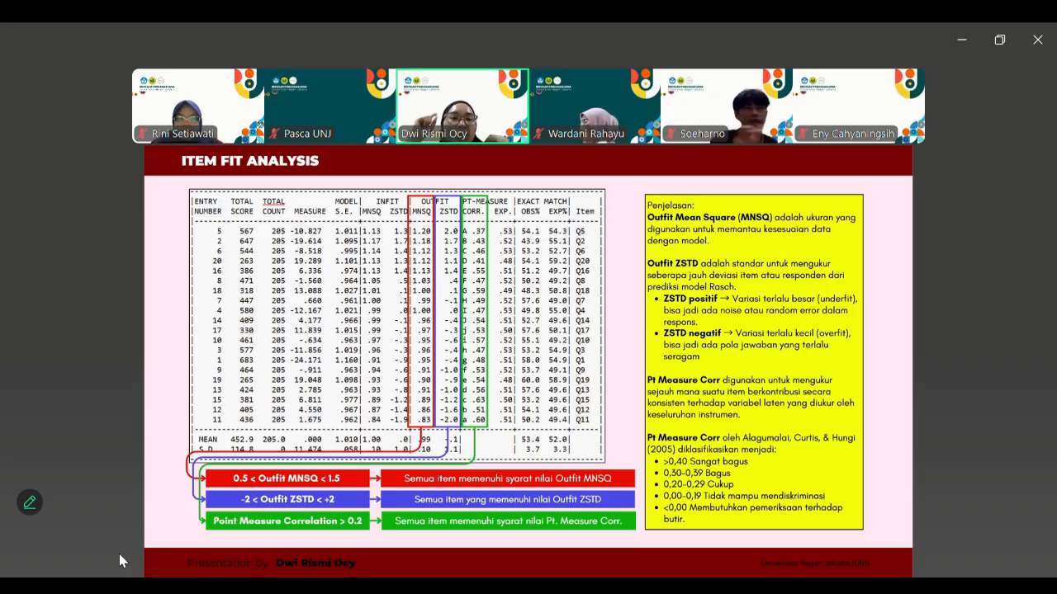
Open the attendance form linked in the Zoom meeting chat and close the chat
{"action": "mouse_move", "coordinate": [117, 559]}
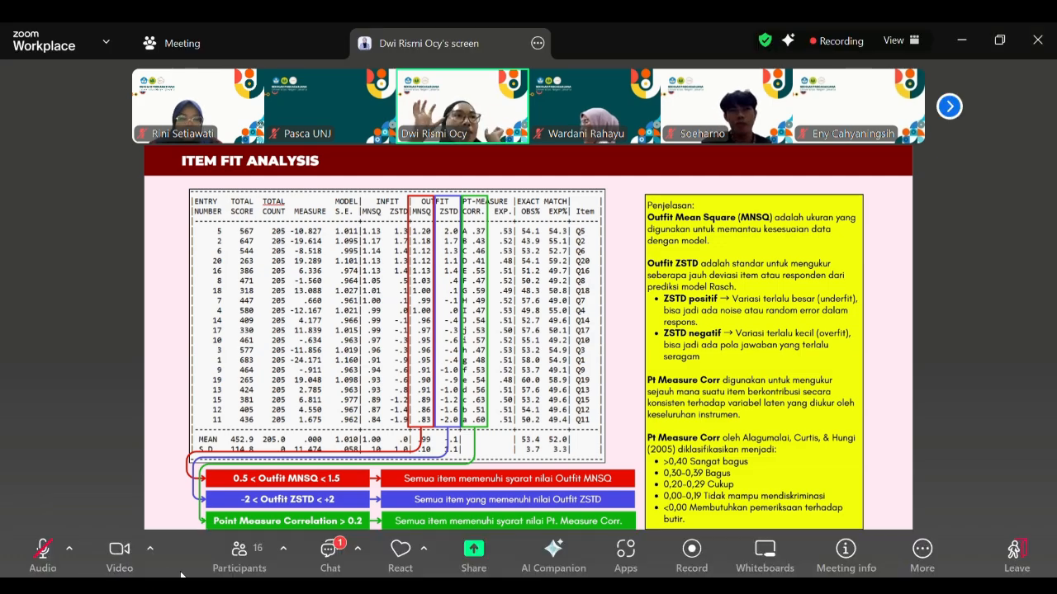
{"action": "left_click", "coordinate": [326, 563]}
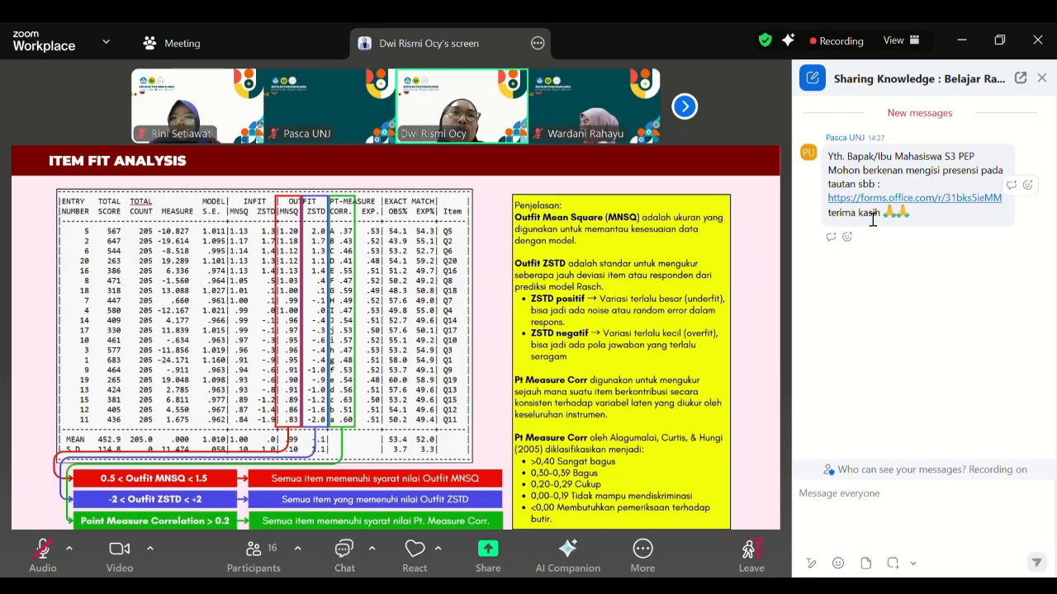
{"action": "left_click", "coordinate": [889, 202]}
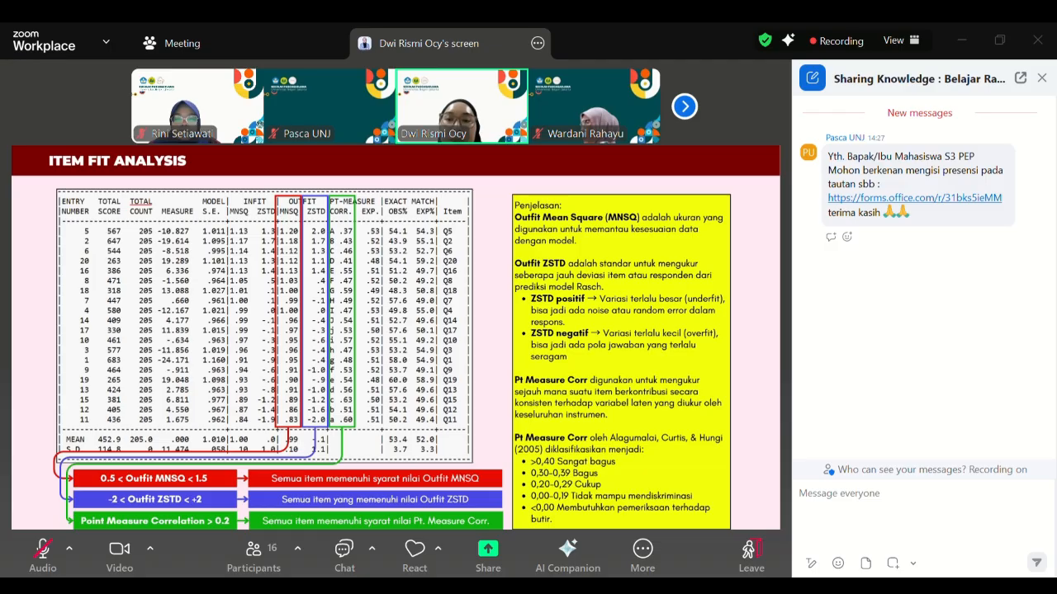
{"action": "left_click", "coordinate": [499, 518]}
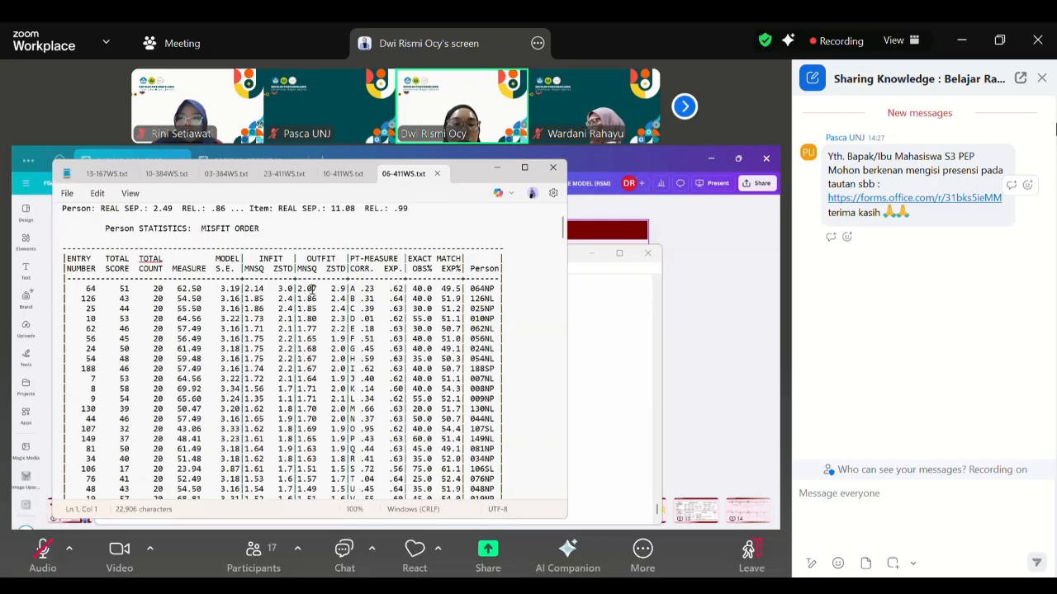
{"action": "left_click", "coordinate": [1042, 77]}
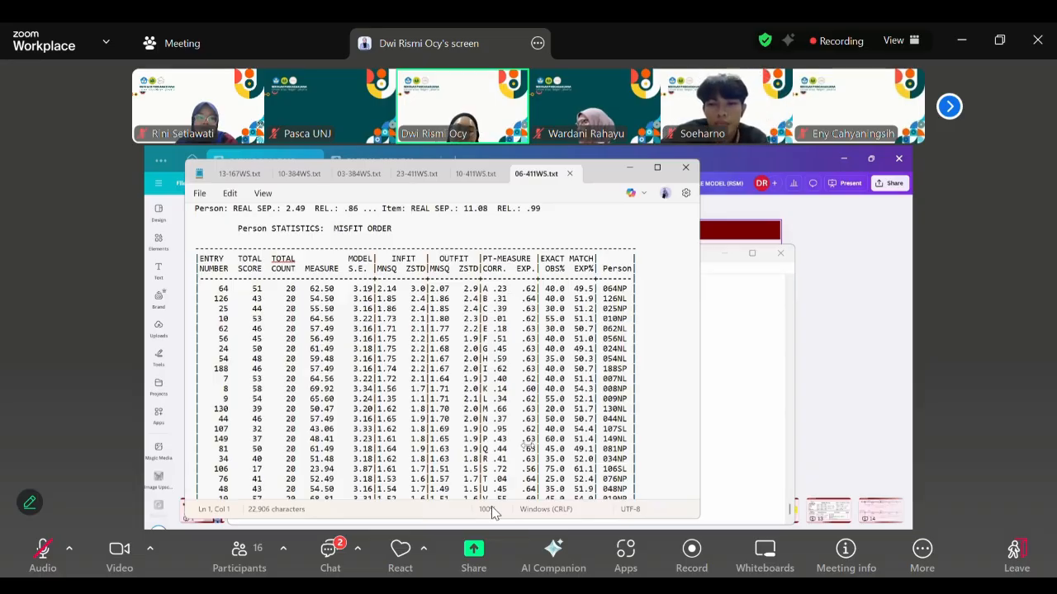
Point out the outfit ZSTD value of entry 64 in the person misfit table
{"action": "left_click", "coordinate": [469, 289]}
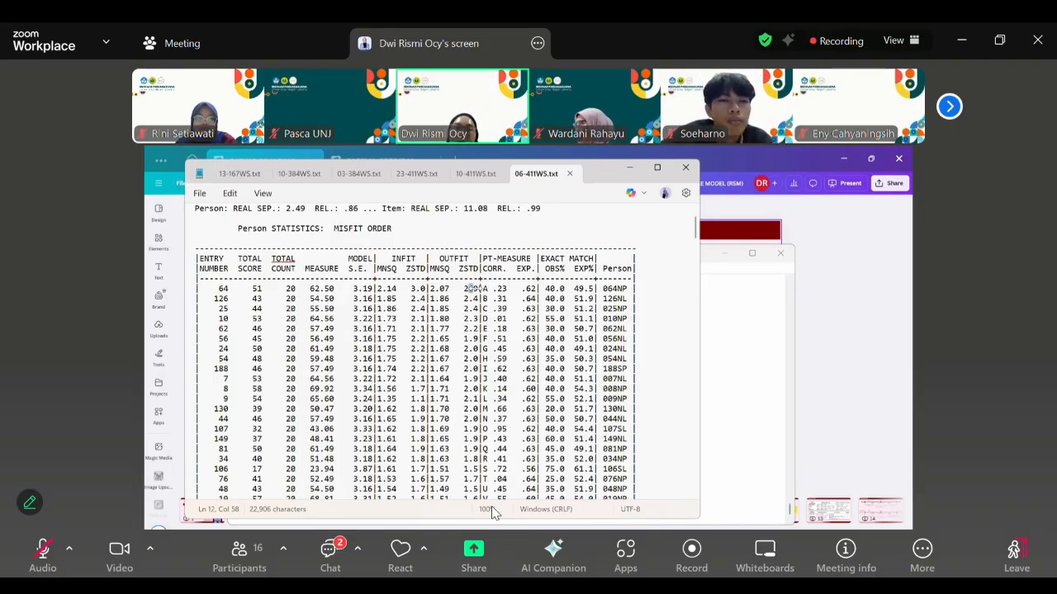
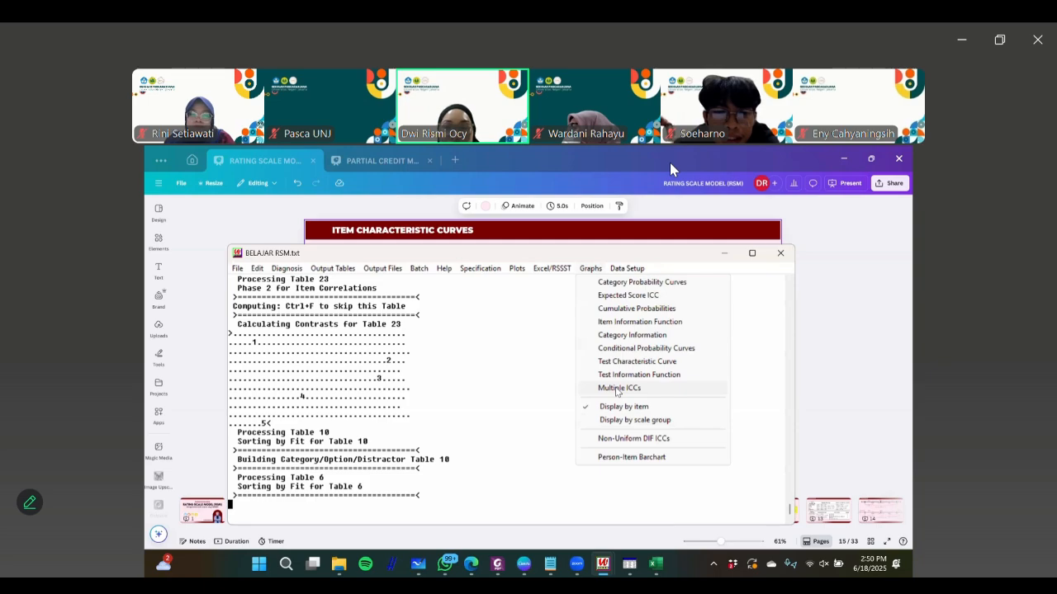
Open the Winsteps item graphs and bring up the item selection for multiple ICCs
{"action": "left_click", "coordinate": [617, 389]}
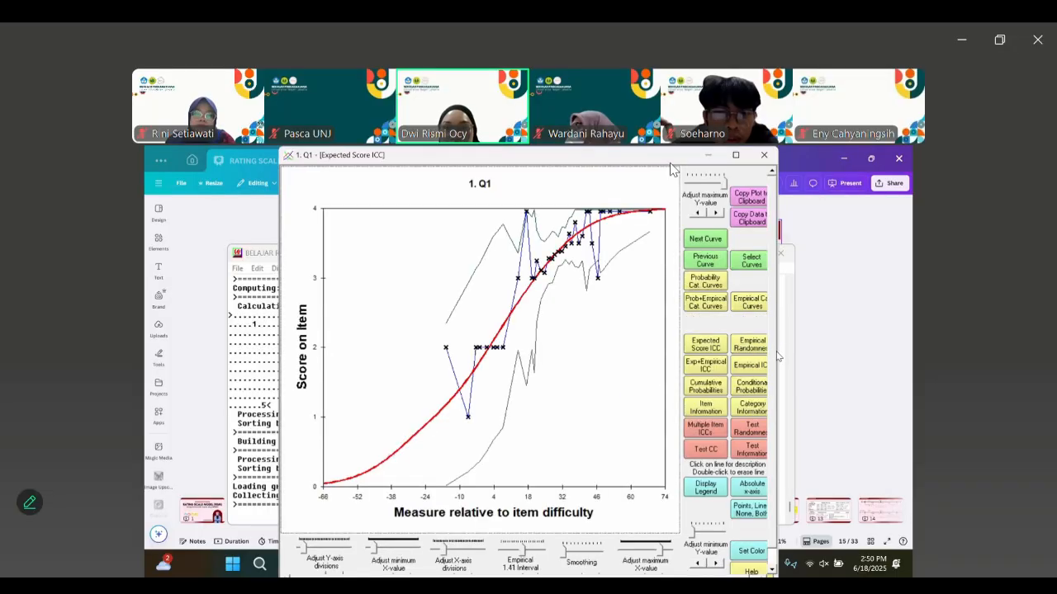
{"action": "left_click", "coordinate": [706, 428]}
Try to mark model curves item by item in the multiple ICC selection, including Q19 and Q20
{"action": "left_click", "coordinate": [377, 294]}
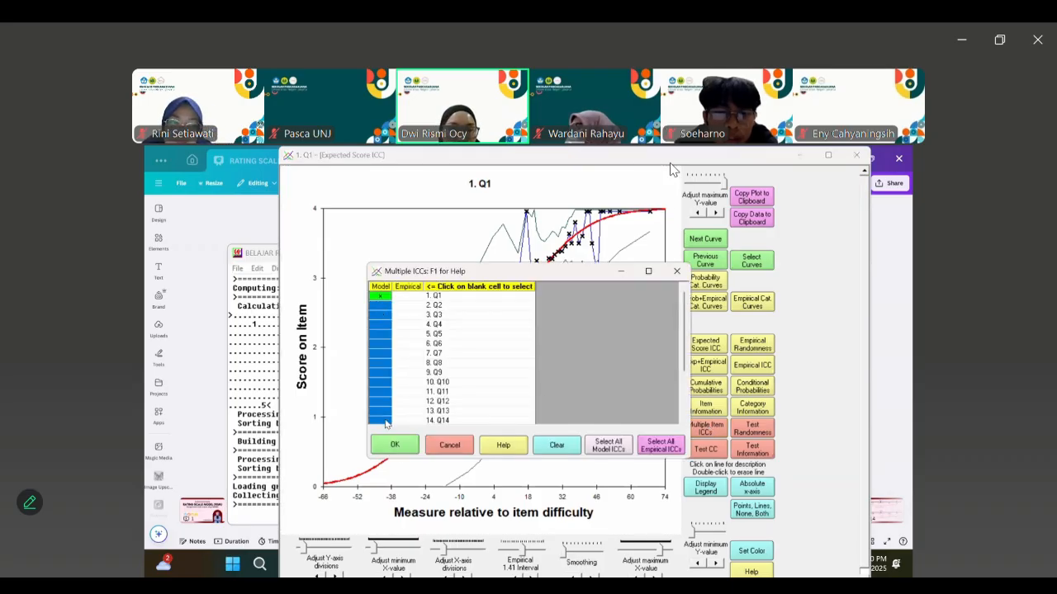
{"action": "left_click", "coordinate": [378, 302]}
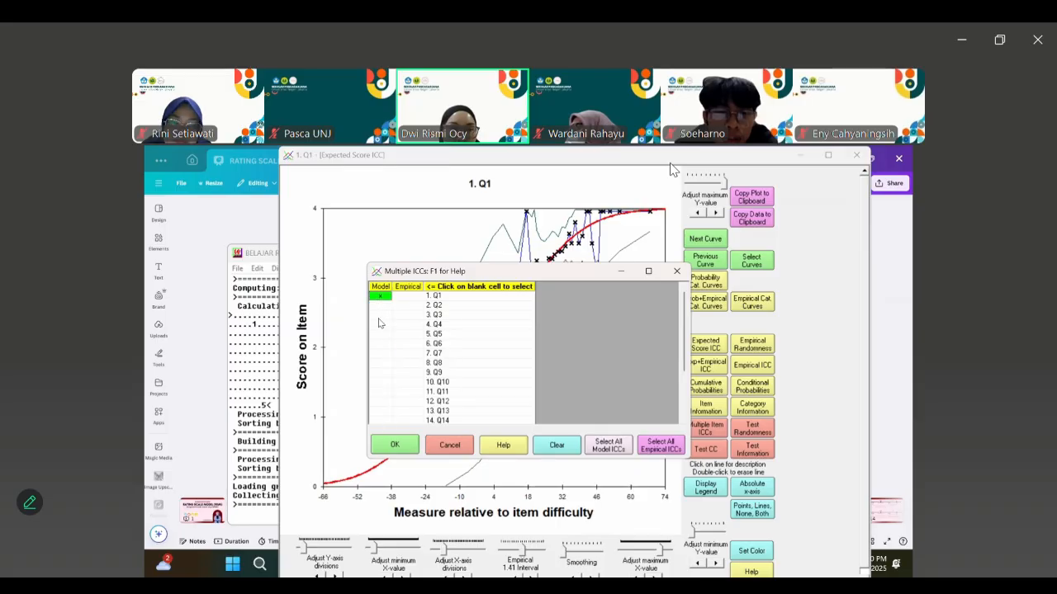
{"action": "left_click", "coordinate": [386, 421]}
{"action": "scroll", "coordinate": [407, 400], "scroll_direction": "down", "scroll_amount": 2}
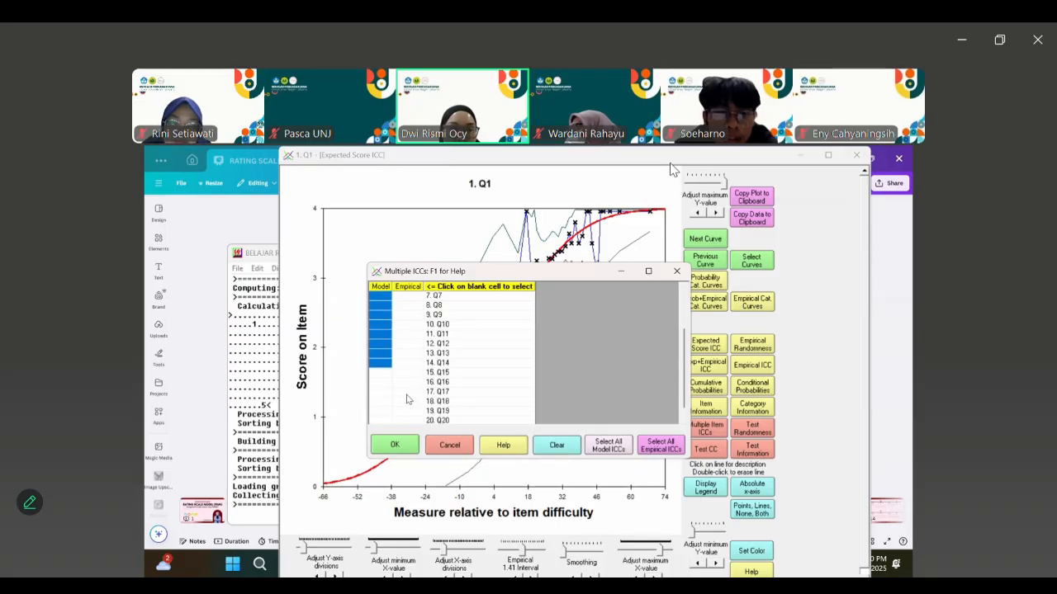
{"action": "scroll", "coordinate": [407, 400], "scroll_direction": "down", "scroll_amount": 1}
{"action": "left_click", "coordinate": [380, 412]}
{"action": "left_click", "coordinate": [381, 402]}
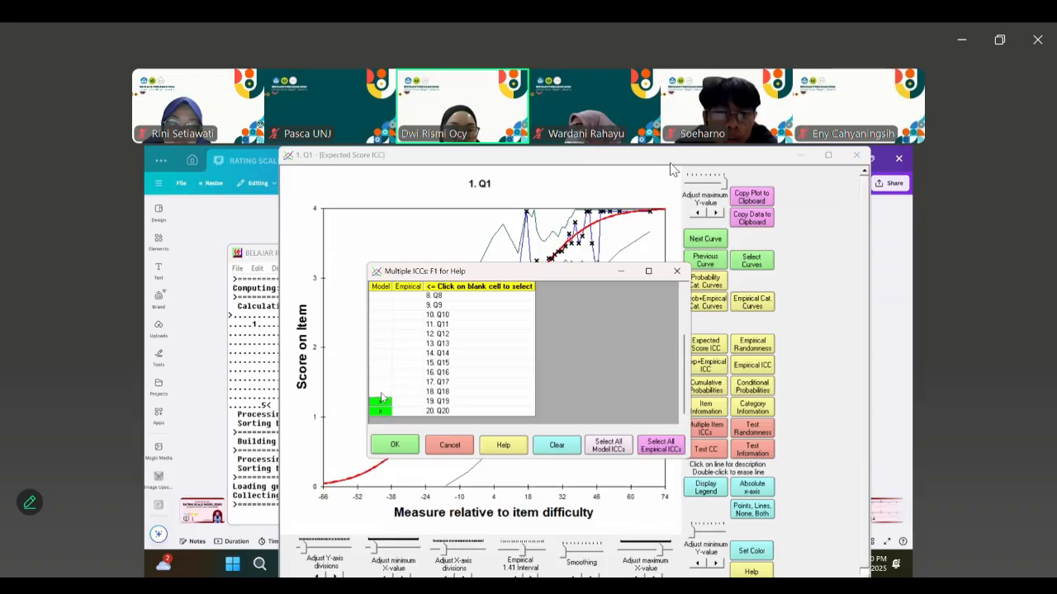
Plot the model ICCs of all items together and switch the graph to an absolute x-axis
{"action": "left_click", "coordinate": [608, 445]}
{"action": "scroll", "coordinate": [417, 354], "scroll_direction": "up", "scroll_amount": 1}
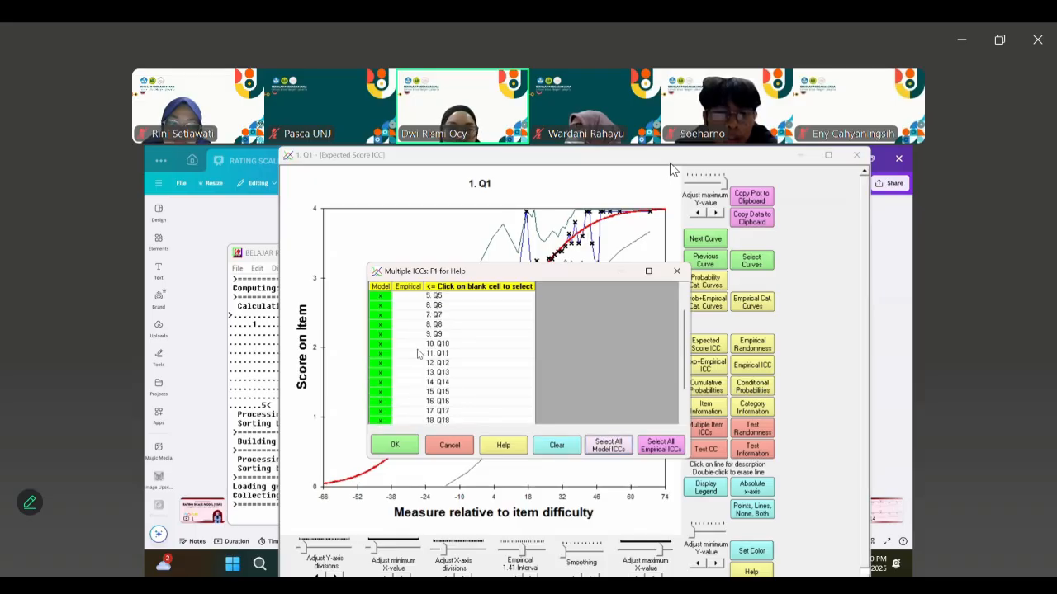
{"action": "left_click", "coordinate": [404, 446]}
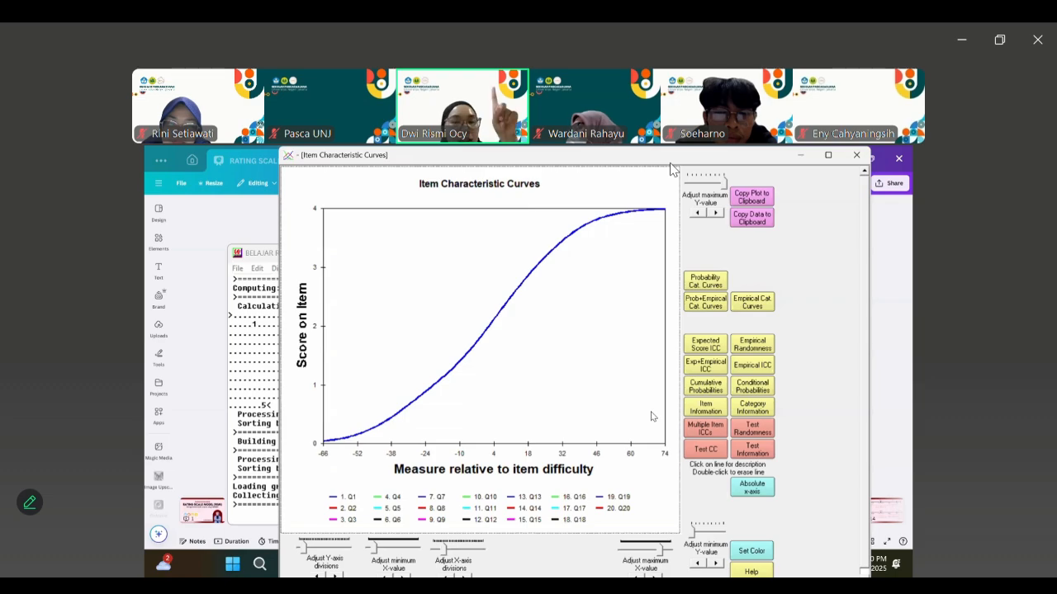
{"action": "left_click", "coordinate": [752, 487]}
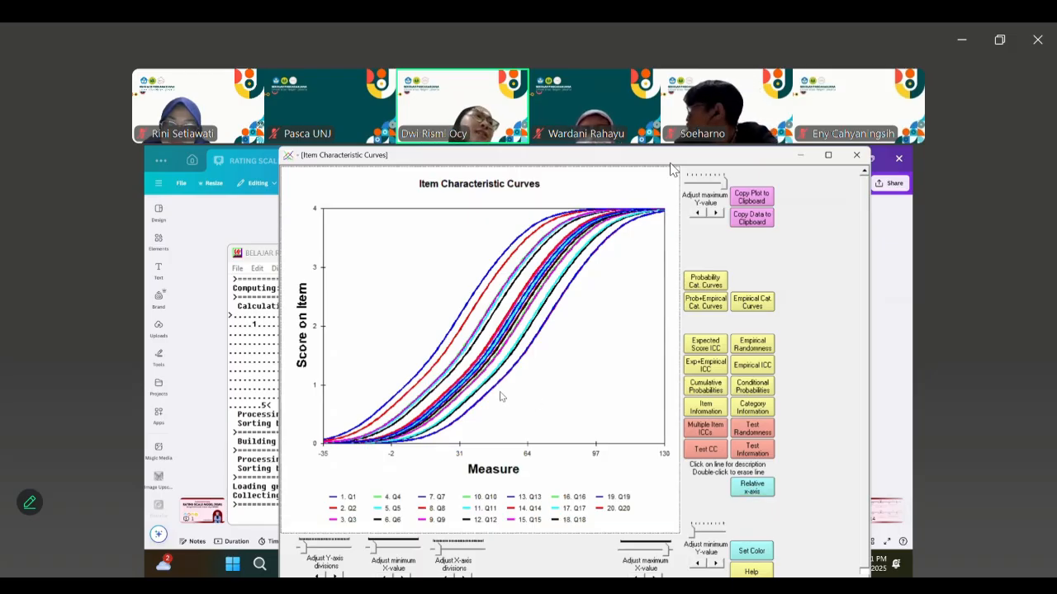
Recolour the Q1 item characteristic curve pink
{"action": "left_click", "coordinate": [450, 334]}
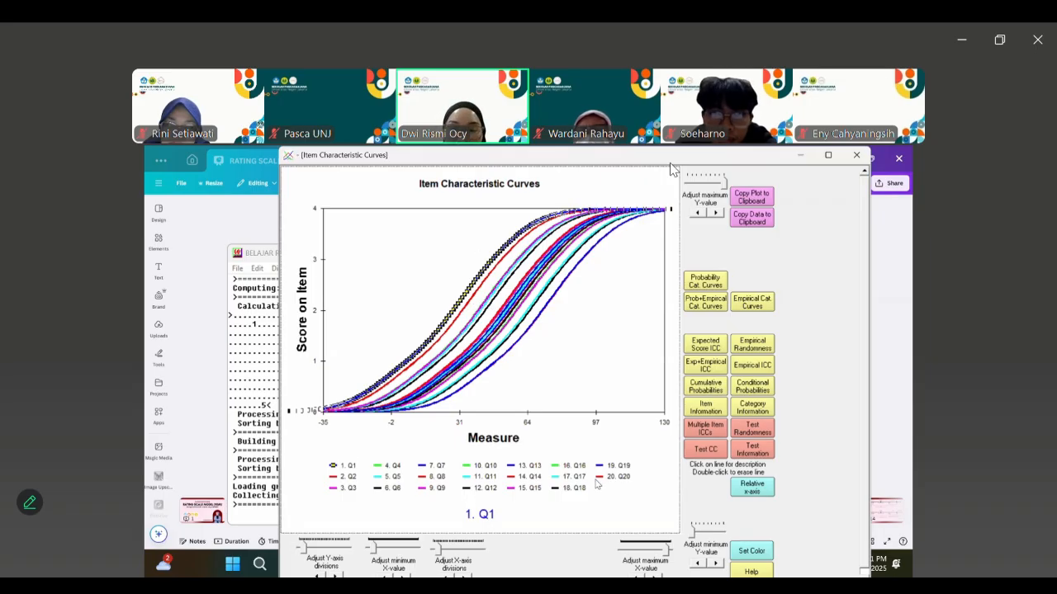
{"action": "left_click", "coordinate": [744, 552]}
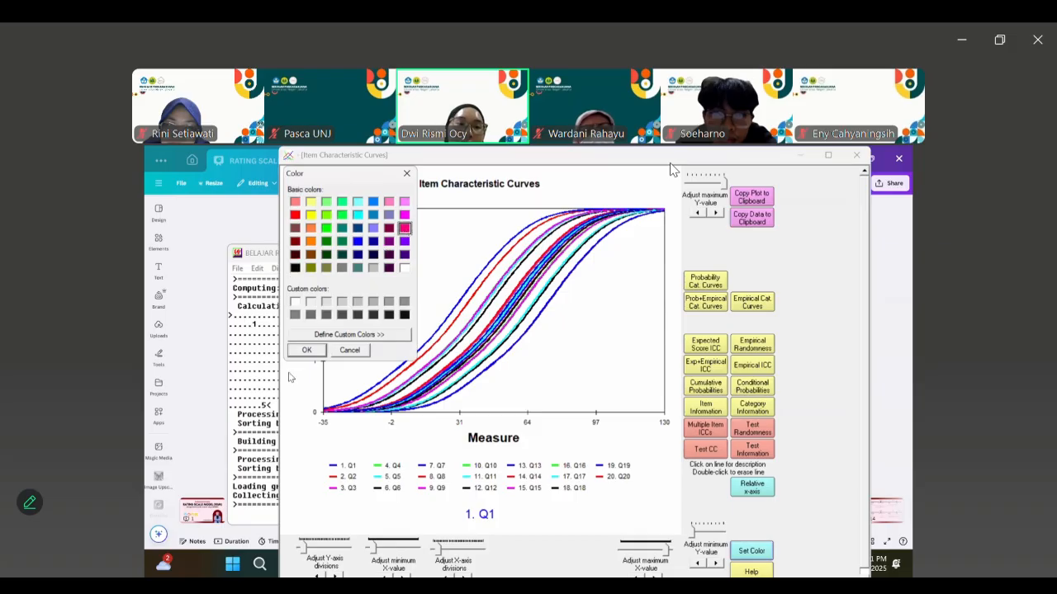
{"action": "left_click", "coordinate": [307, 350]}
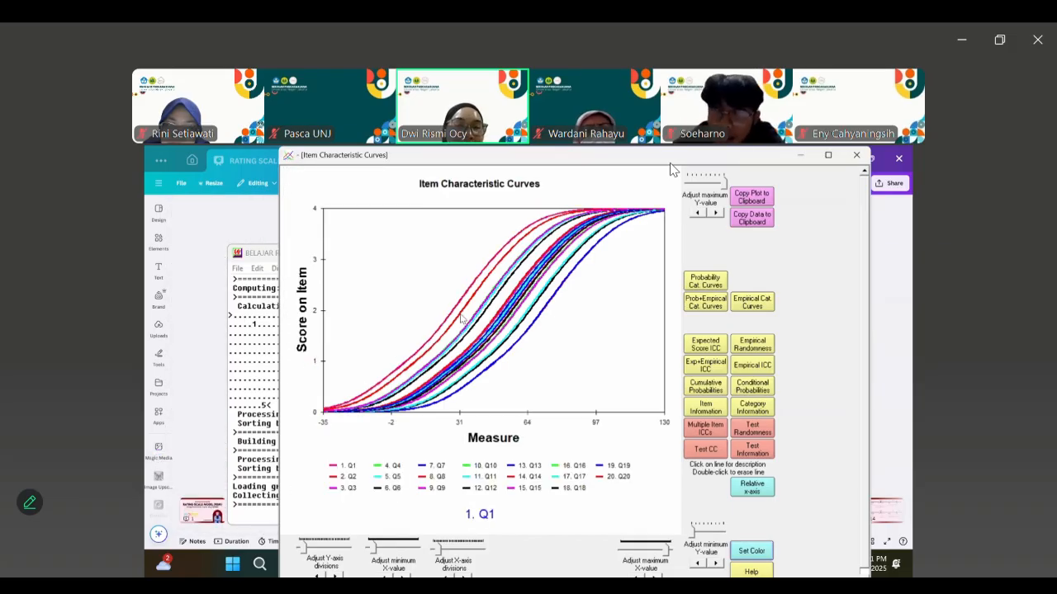
Identify the outermost curves in the ICC plot by highlighting Q20, Q1 and Q19, and clear the highlight
{"action": "left_click", "coordinate": [544, 315]}
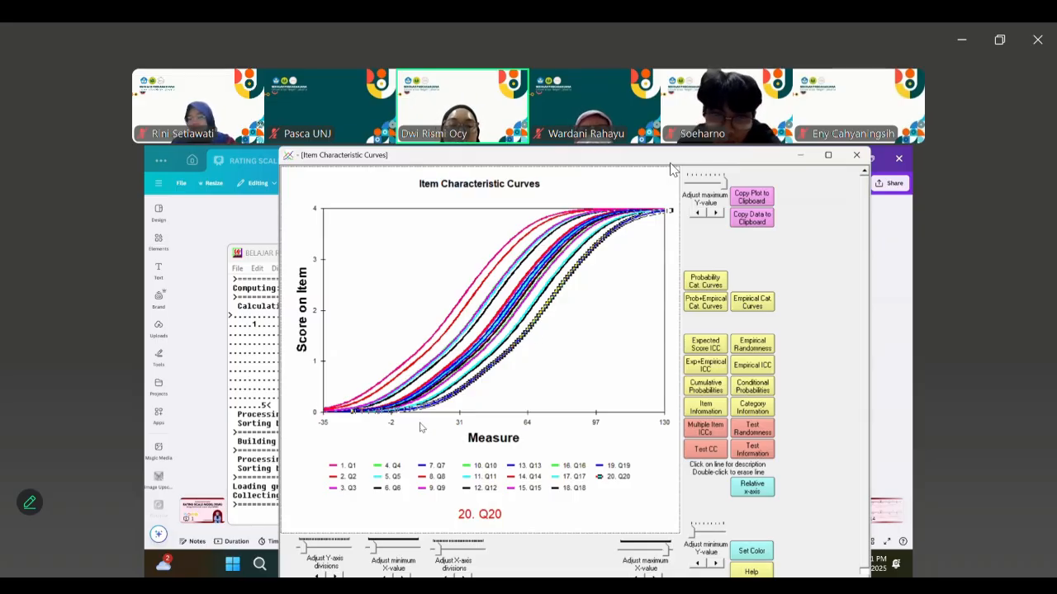
{"action": "left_click", "coordinate": [414, 357]}
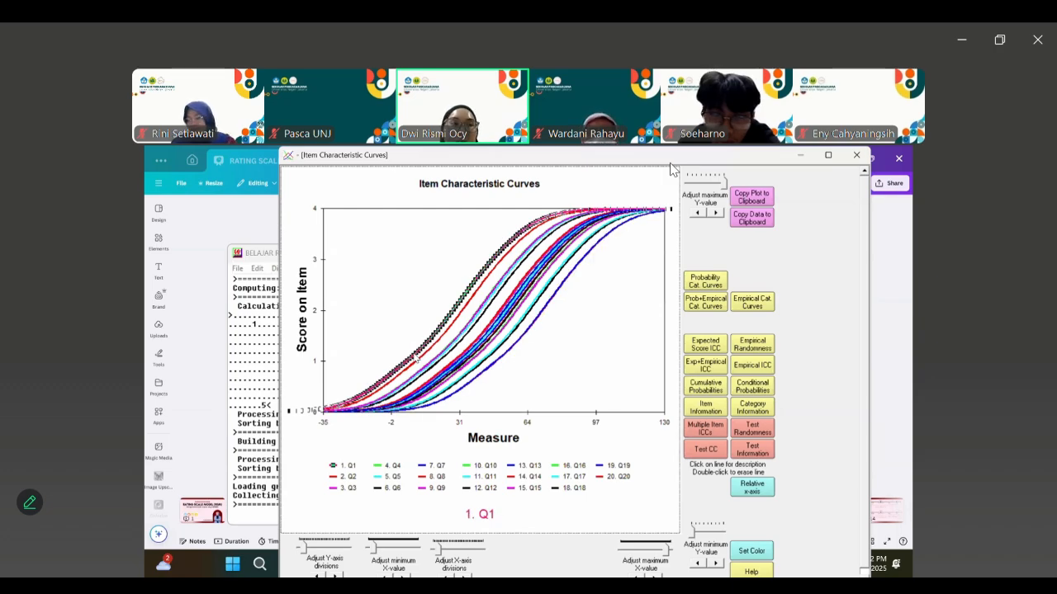
{"action": "left_click", "coordinate": [520, 344]}
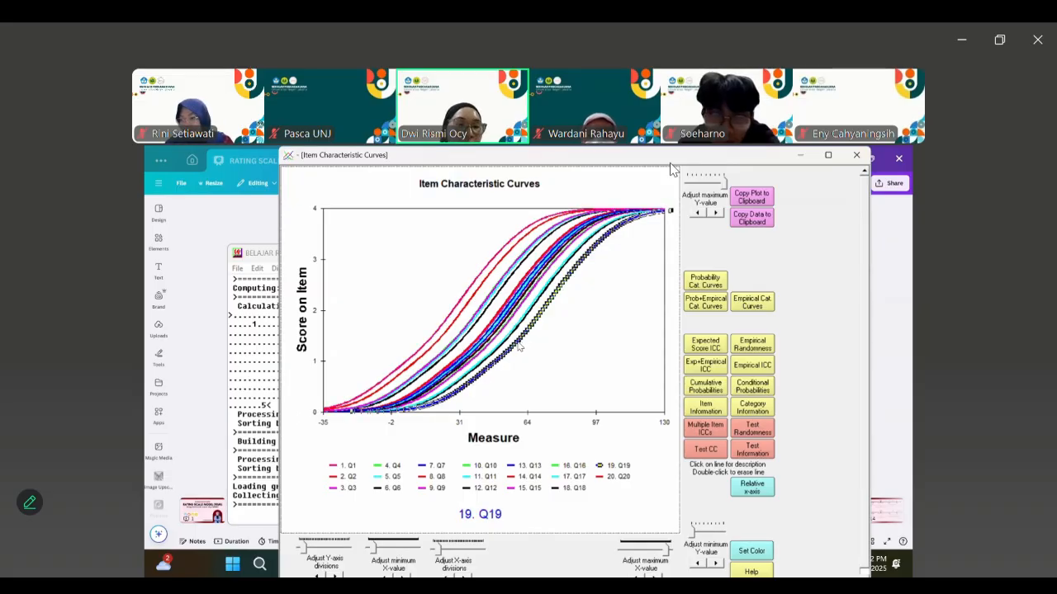
{"action": "double_click", "coordinate": [439, 331]}
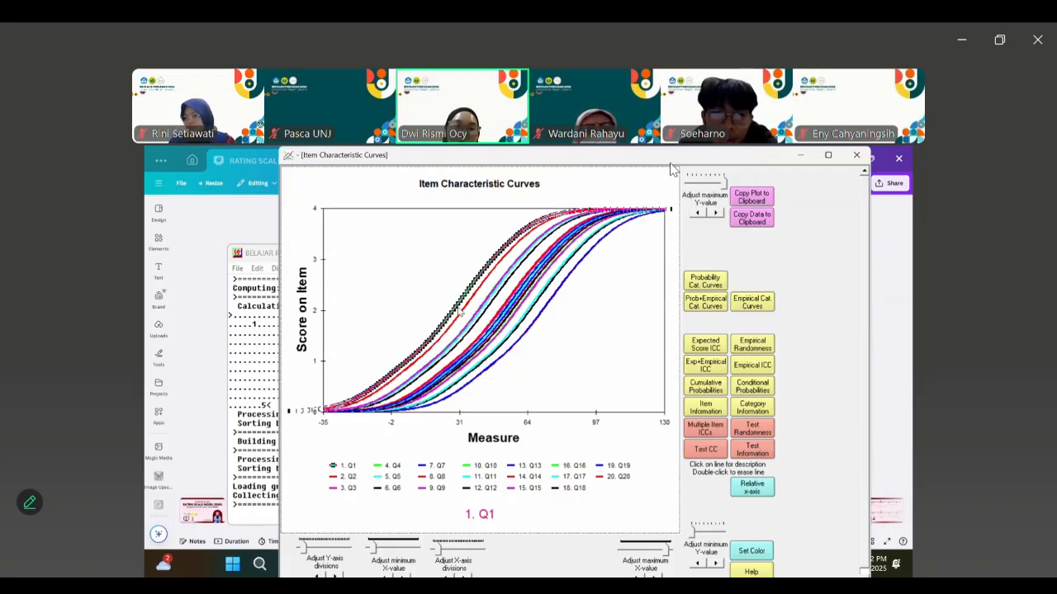
{"action": "left_click", "coordinate": [445, 420]}
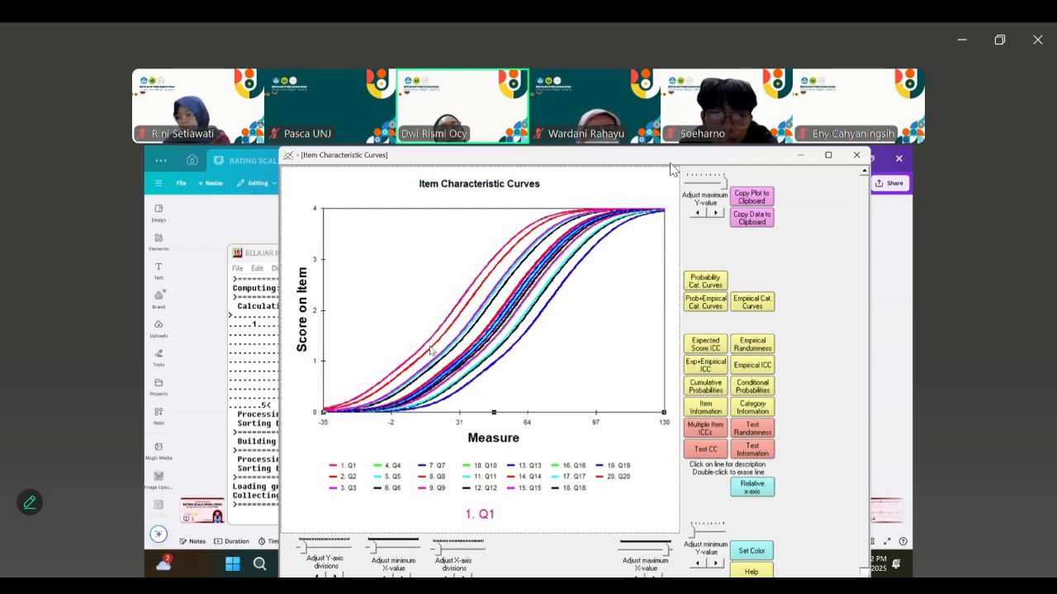
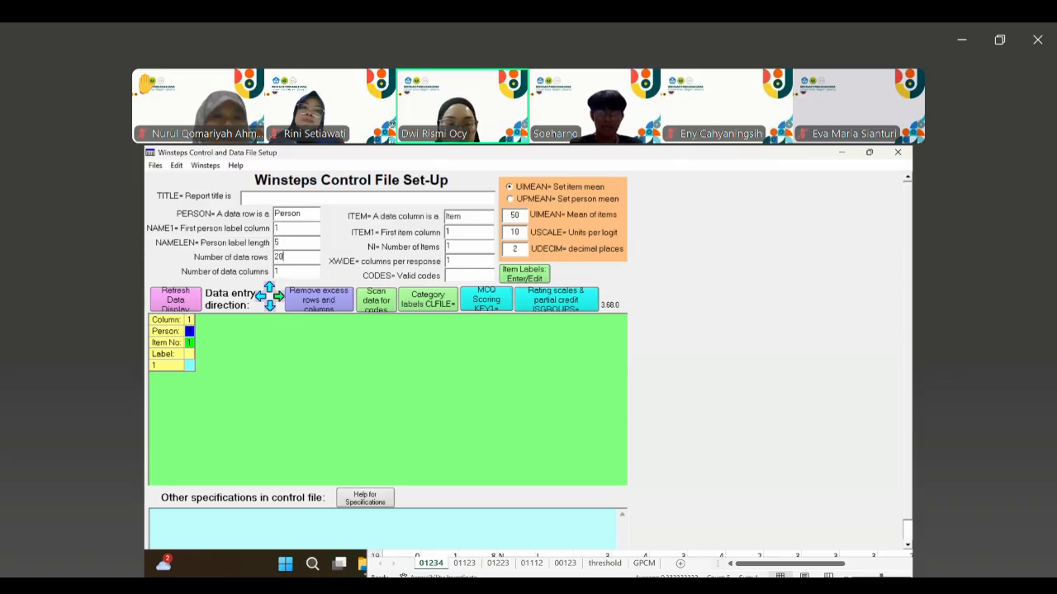
Set the number of data rows in the new control file to 205 and select the data column count
{"action": "type", "text": "5"}
{"action": "left_click_drag", "start_coordinate": [280, 274], "coordinate": [274, 272]}
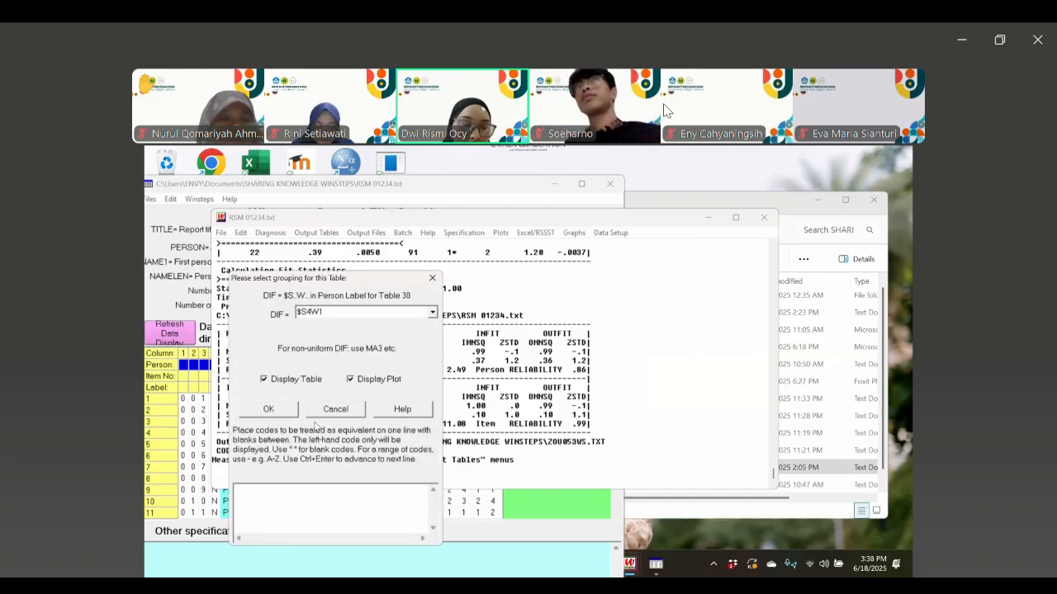
Generate the Table 30 DIF report with both table and plot for the person grouping $S4W1, and look through its first table
{"action": "left_click", "coordinate": [268, 409]}
{"action": "left_click", "coordinate": [371, 354]}
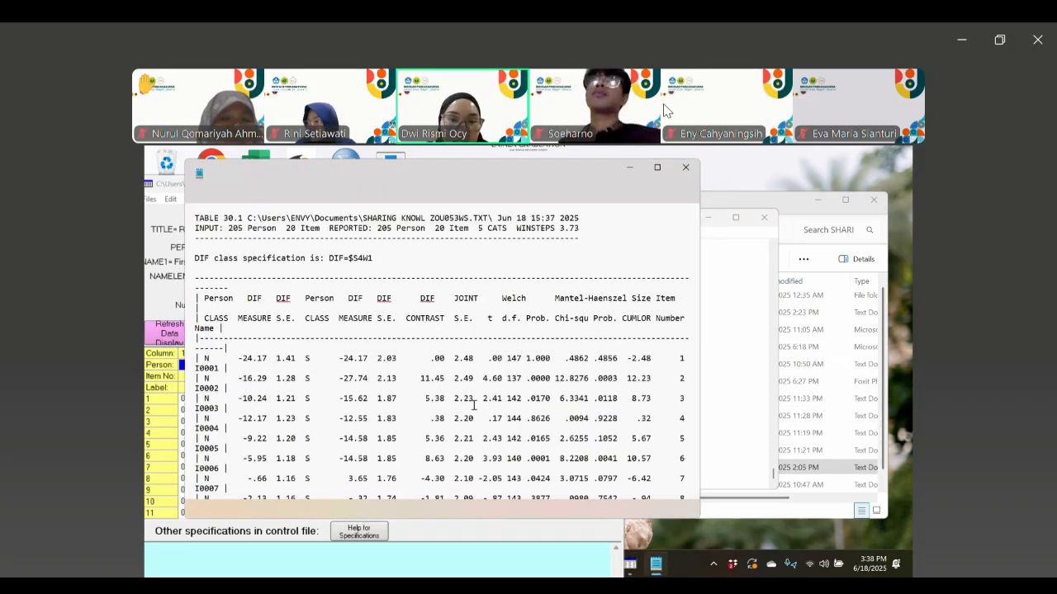
{"action": "scroll", "coordinate": [453, 394], "scroll_direction": "down", "scroll_amount": 3}
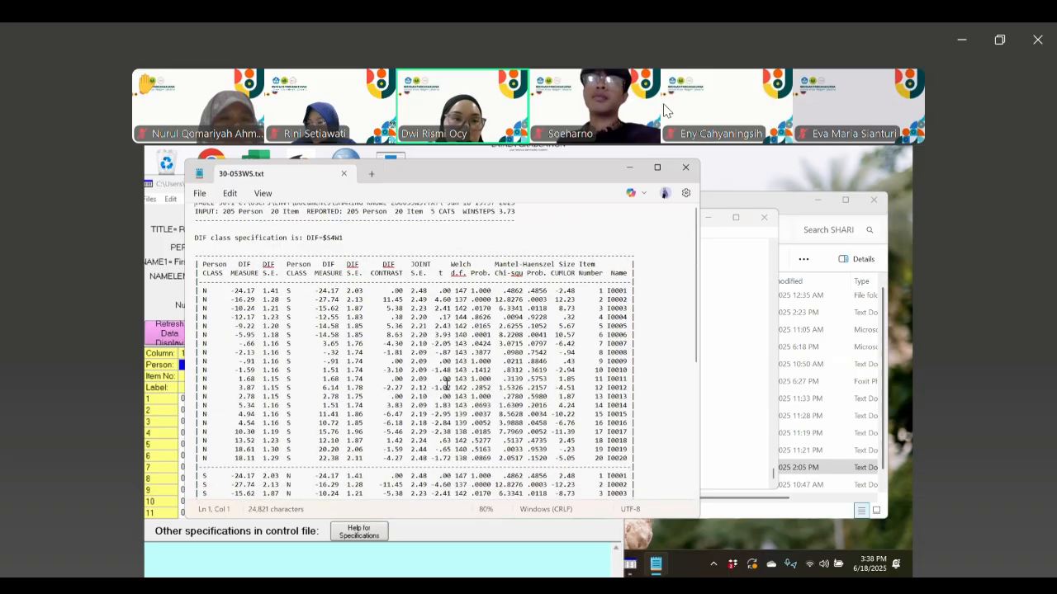
{"action": "scroll", "coordinate": [388, 347], "scroll_direction": "up", "scroll_amount": 3}
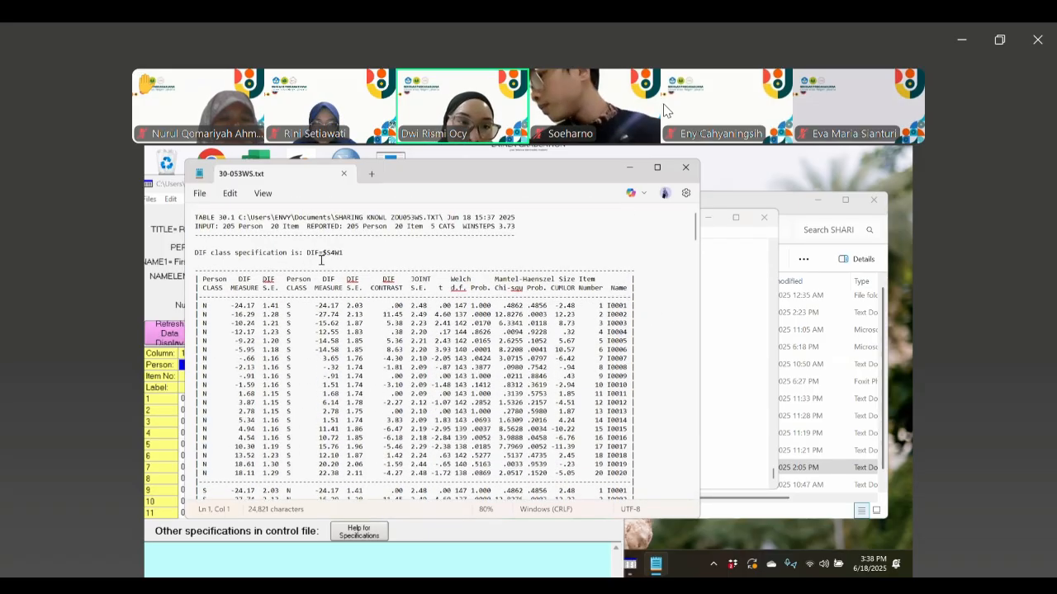
Point out the S in the DIF class specification $S4W1 at the head of the report
{"action": "mouse_move", "coordinate": [320, 253]}
{"action": "left_mouse_down"}
{"action": "mouse_move", "coordinate": [346, 259]}
{"action": "mouse_move", "coordinate": [332, 253]}
{"action": "left_mouse_up"}
{"action": "left_click", "coordinate": [333, 255]}
{"action": "left_click", "coordinate": [334, 254]}
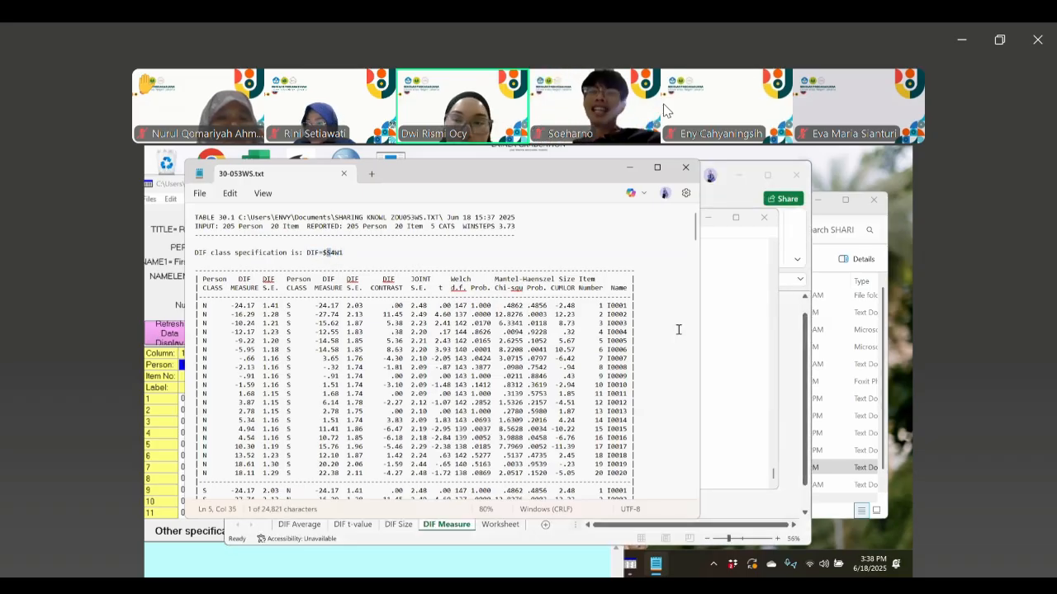
Switch to Excel to view the whole Person DIF plot on the DIF Measure sheet, and minimise the workbook
{"action": "left_click", "coordinate": [735, 216]}
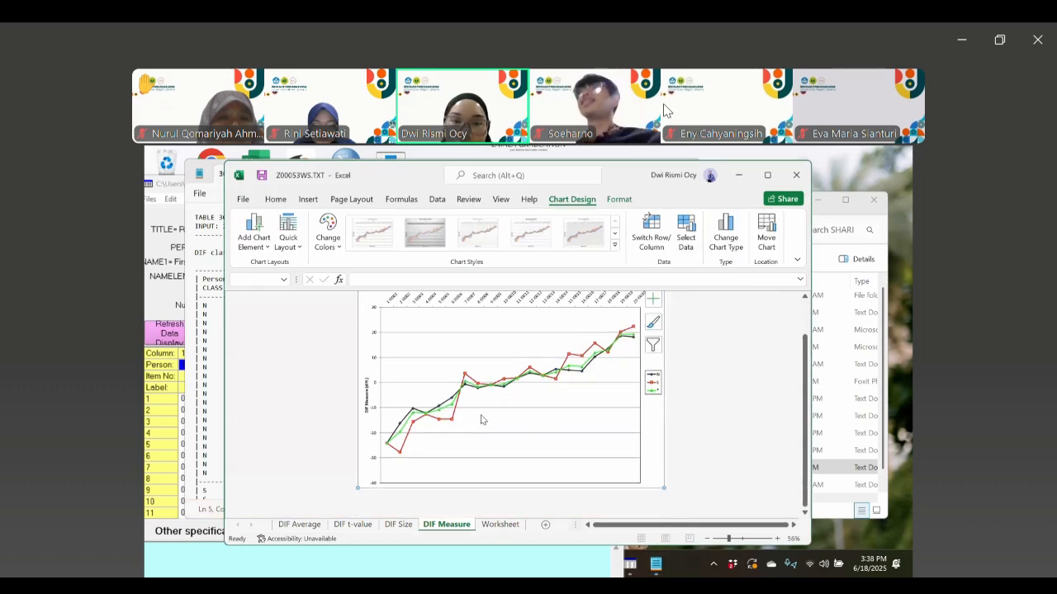
{"action": "scroll", "coordinate": [483, 420], "scroll_direction": "up", "scroll_amount": 2}
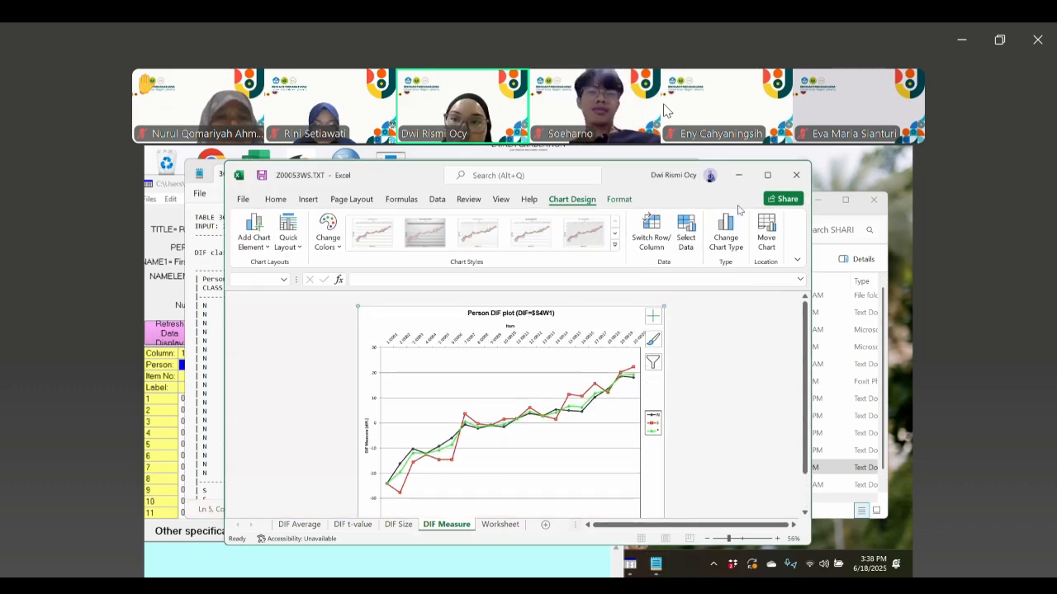
{"action": "left_click_drag", "start_coordinate": [626, 177], "coordinate": [618, 216]}
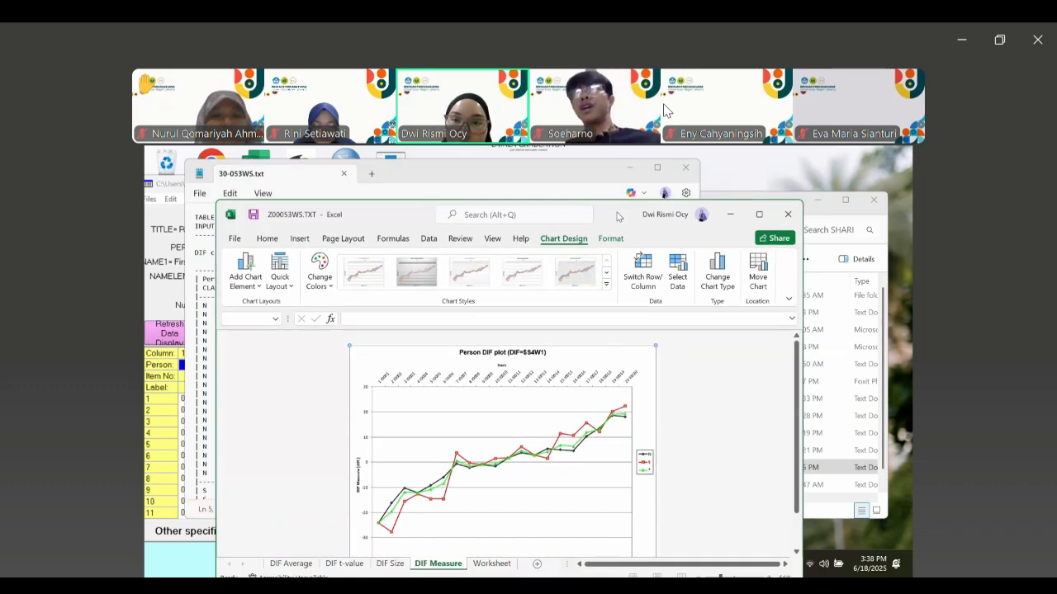
{"action": "left_click", "coordinate": [731, 208]}
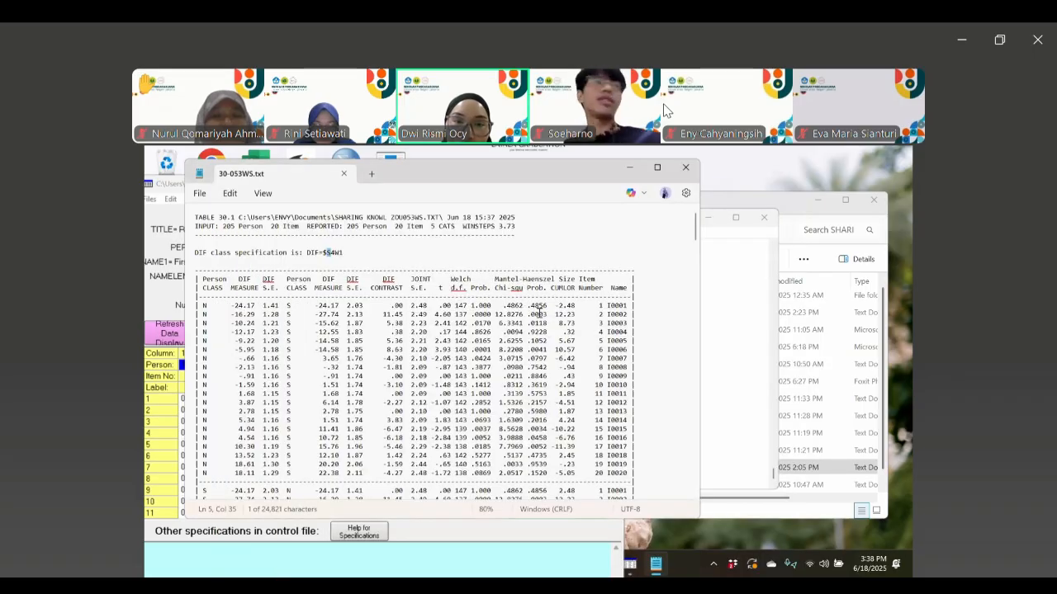
Minimise the DIF report, analysis and file explorer windows, and open the control file's rating scales and partial credit (ISGROUPS) setup
{"action": "scroll", "coordinate": [301, 216], "scroll_direction": "down", "scroll_amount": 2}
{"action": "left_click_drag", "start_coordinate": [299, 179], "coordinate": [299, 217]}
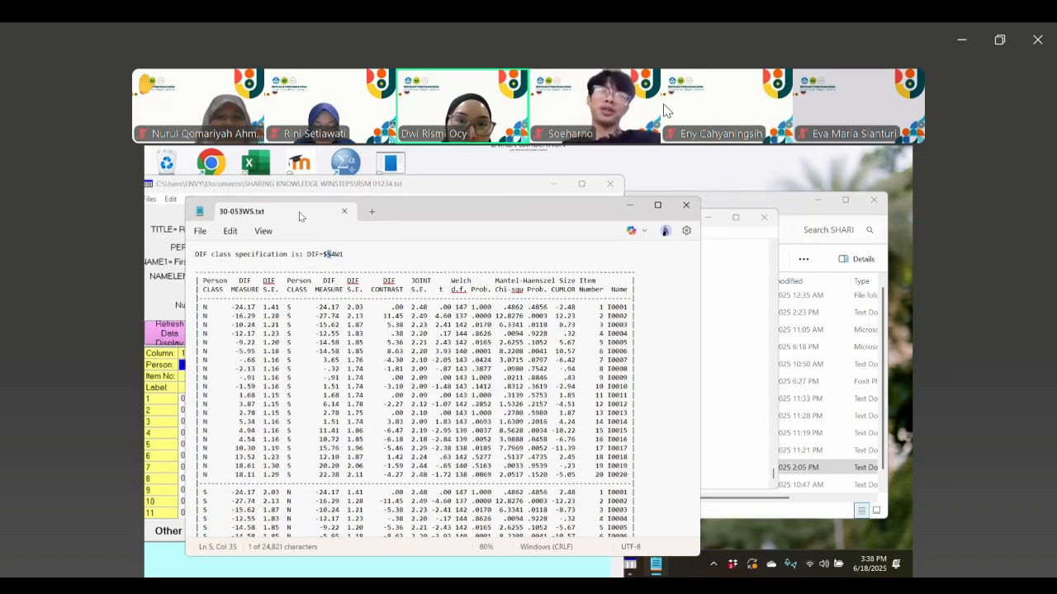
{"action": "left_click", "coordinate": [630, 205]}
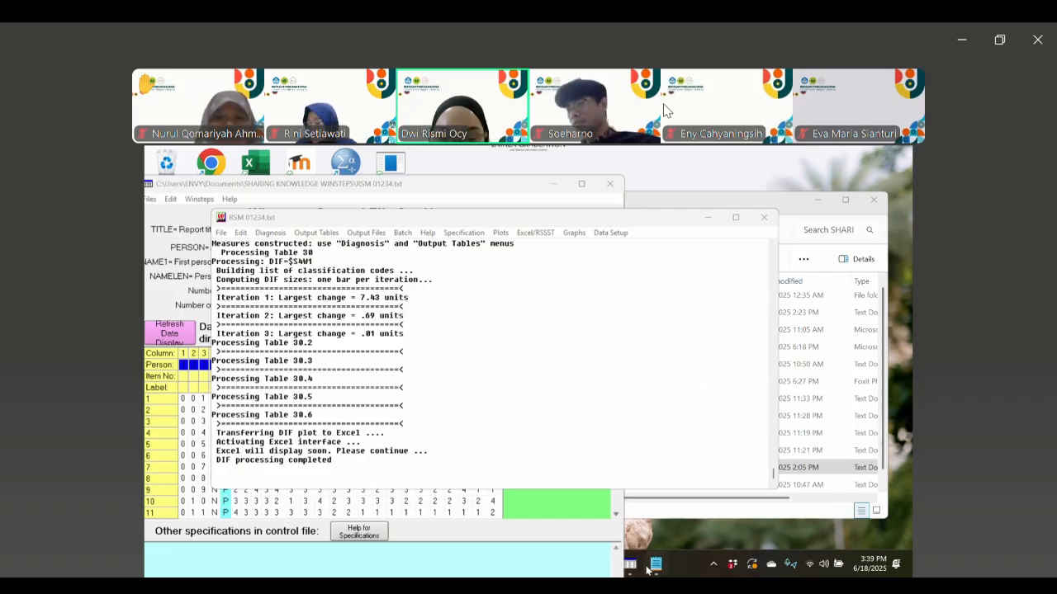
{"action": "left_click", "coordinate": [709, 219]}
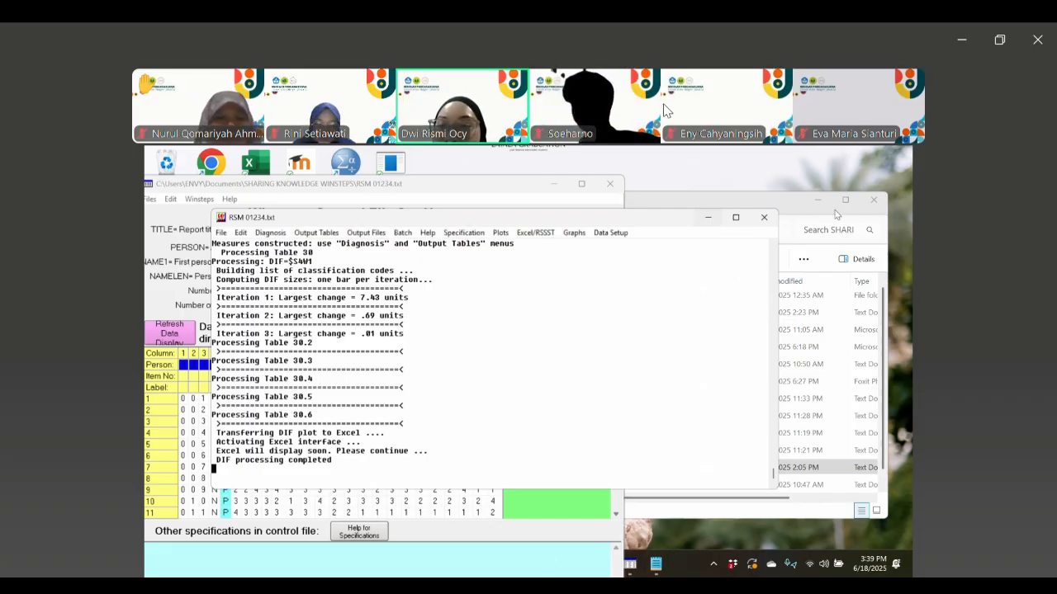
{"action": "left_click", "coordinate": [817, 200]}
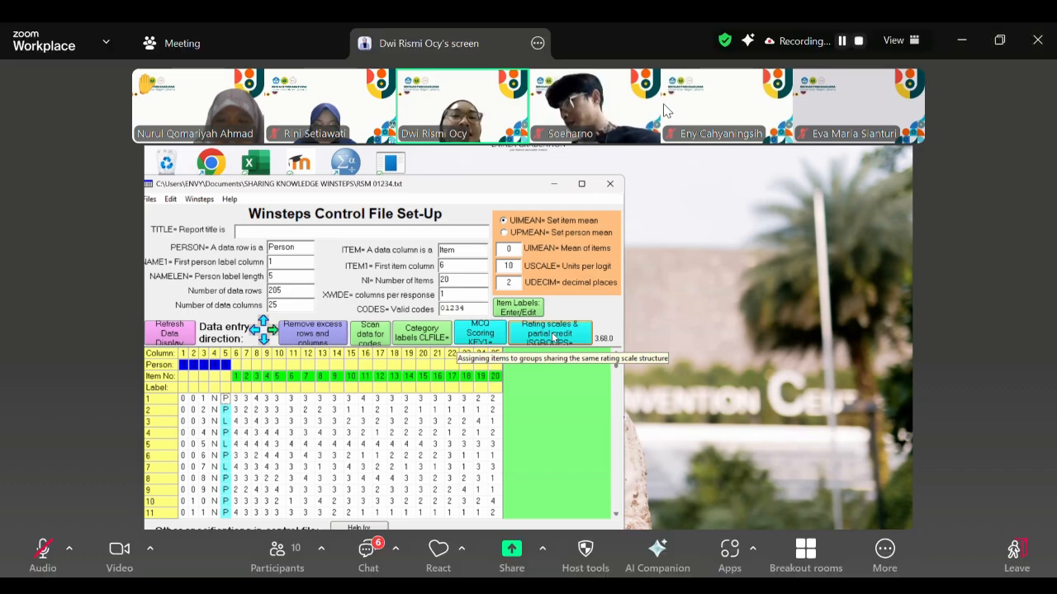
{"action": "left_click", "coordinate": [552, 335]}
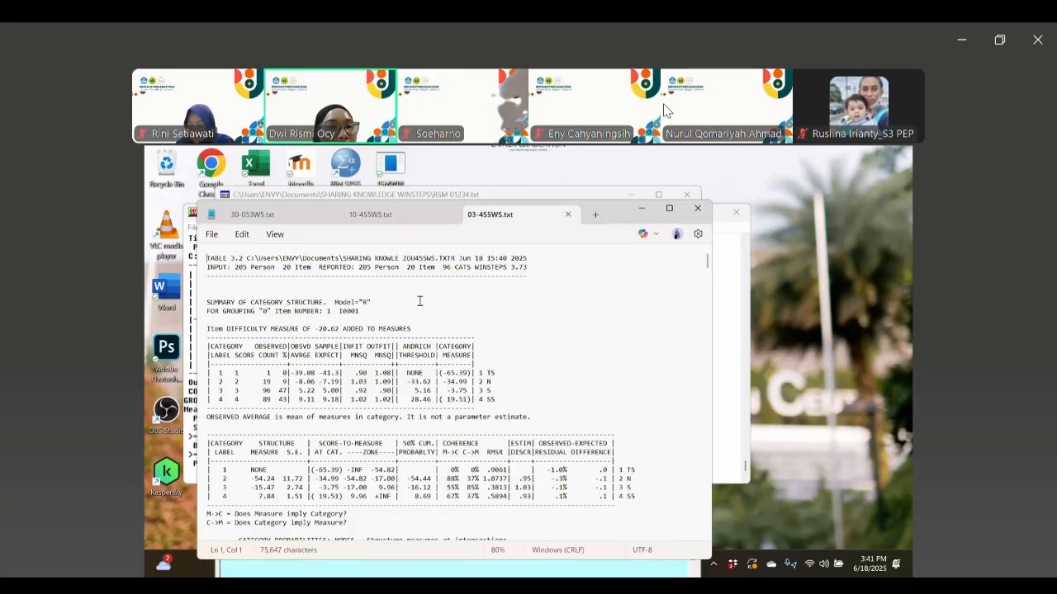
Maximise the category structure report 03-455WS.txt, enlarge its text to 100%, and highlight the item number of the first item
{"action": "left_click", "coordinate": [670, 208]}
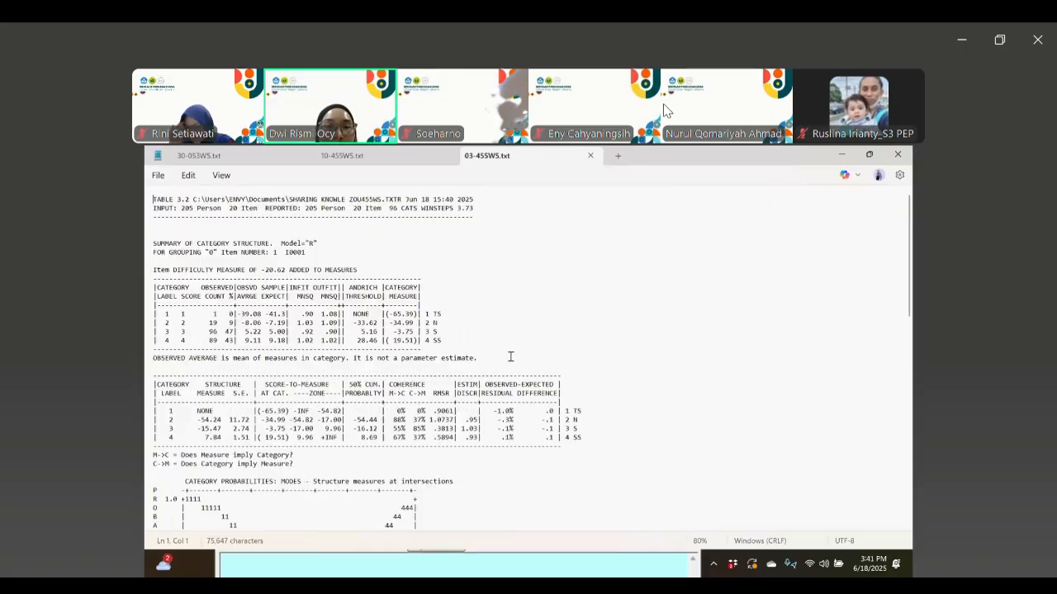
{"action": "scroll", "coordinate": [534, 337], "scroll_direction": "up", "scroll_amount": 1, "text": "ctrl"}
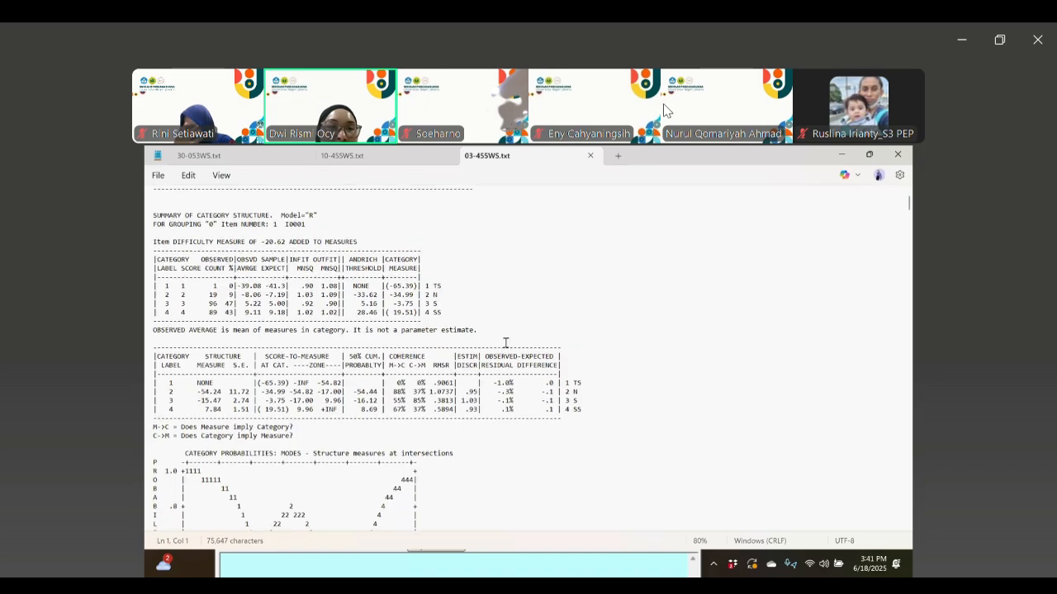
{"action": "scroll", "coordinate": [523, 332], "scroll_direction": "up", "scroll_amount": 1, "text": "ctrl"}
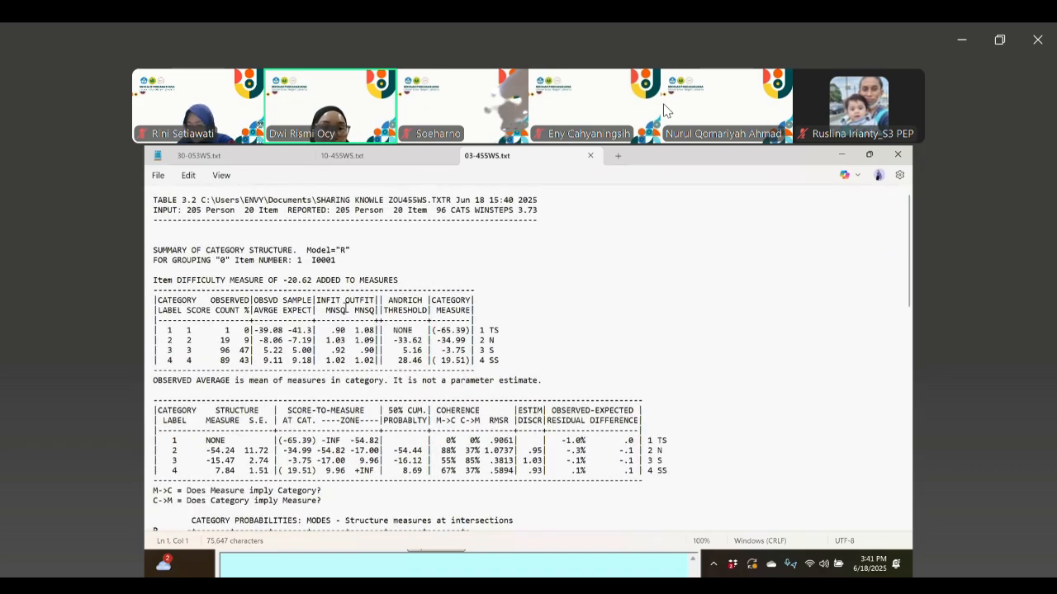
{"action": "left_click_drag", "start_coordinate": [253, 261], "coordinate": [306, 260]}
Examine the category structure summaries and category probability curves in 03-455WS.txt, from item 1 through item 12
{"action": "scroll", "coordinate": [471, 332], "scroll_direction": "down", "scroll_amount": 2}
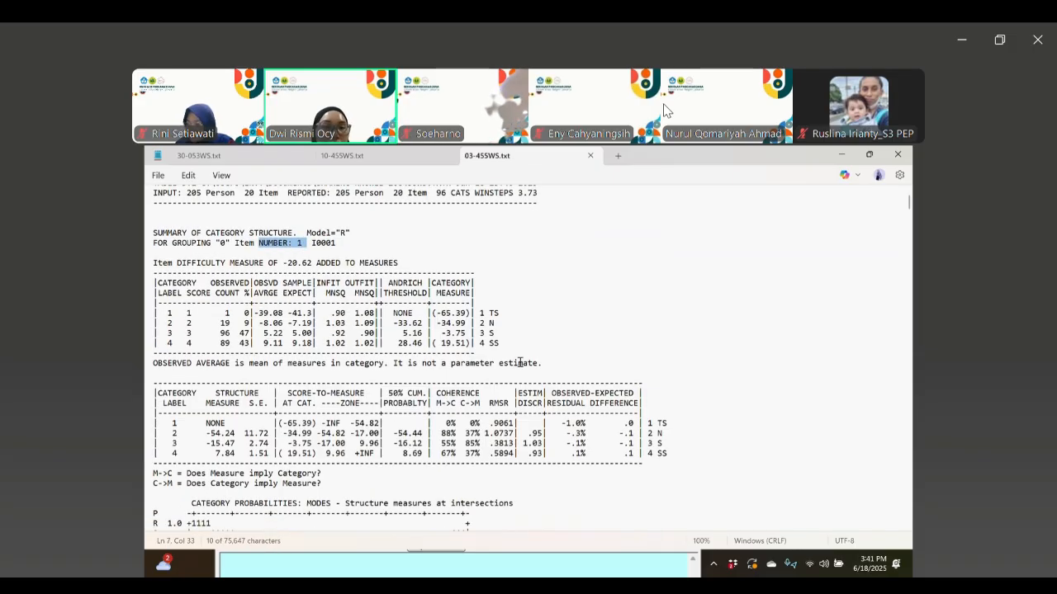
{"action": "scroll", "coordinate": [470, 334], "scroll_direction": "down", "scroll_amount": 1}
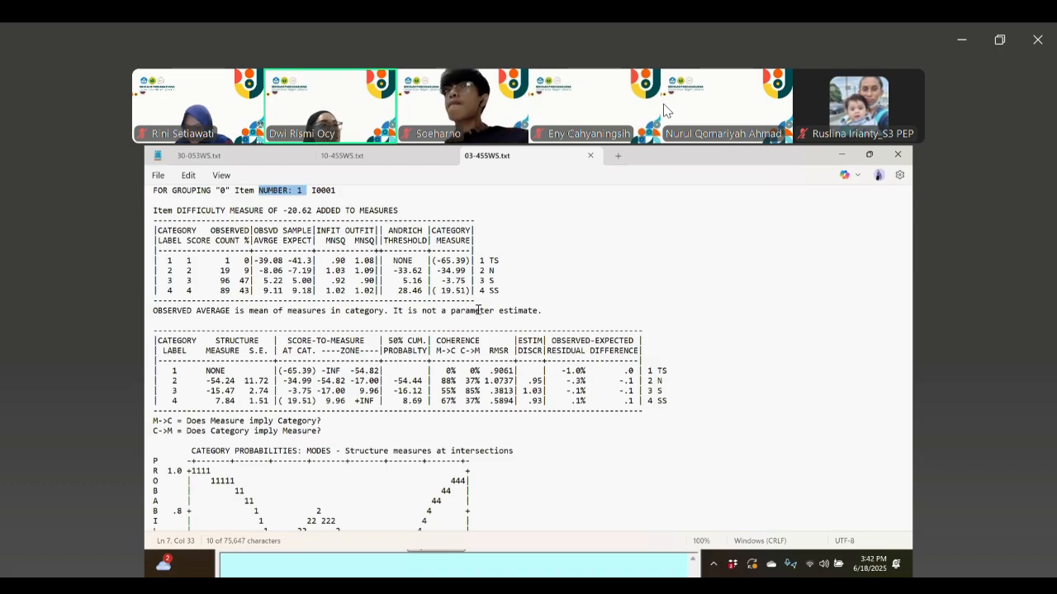
{"action": "scroll", "coordinate": [541, 294], "scroll_direction": "down", "scroll_amount": 1}
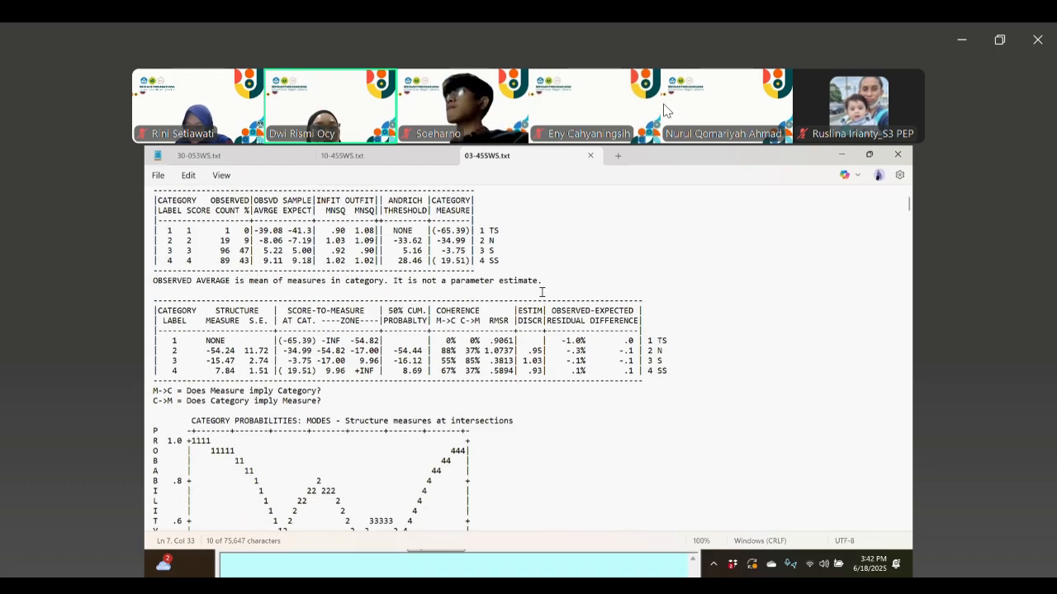
{"action": "scroll", "coordinate": [541, 292], "scroll_direction": "up", "scroll_amount": 1}
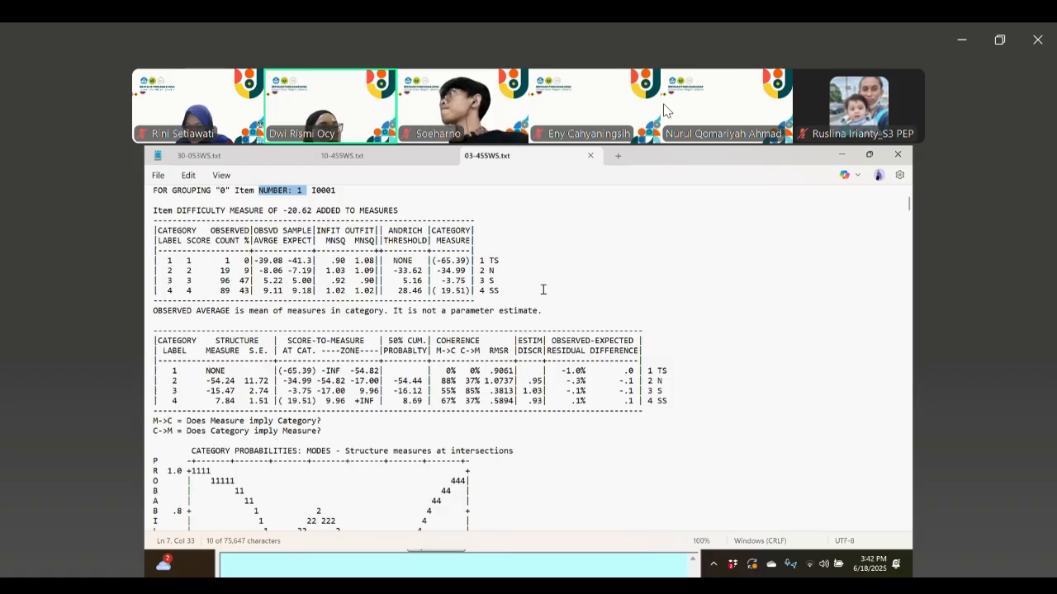
{"action": "scroll", "coordinate": [543, 289], "scroll_direction": "up", "scroll_amount": 1}
{"action": "scroll", "coordinate": [570, 363], "scroll_direction": "down", "scroll_amount": 2}
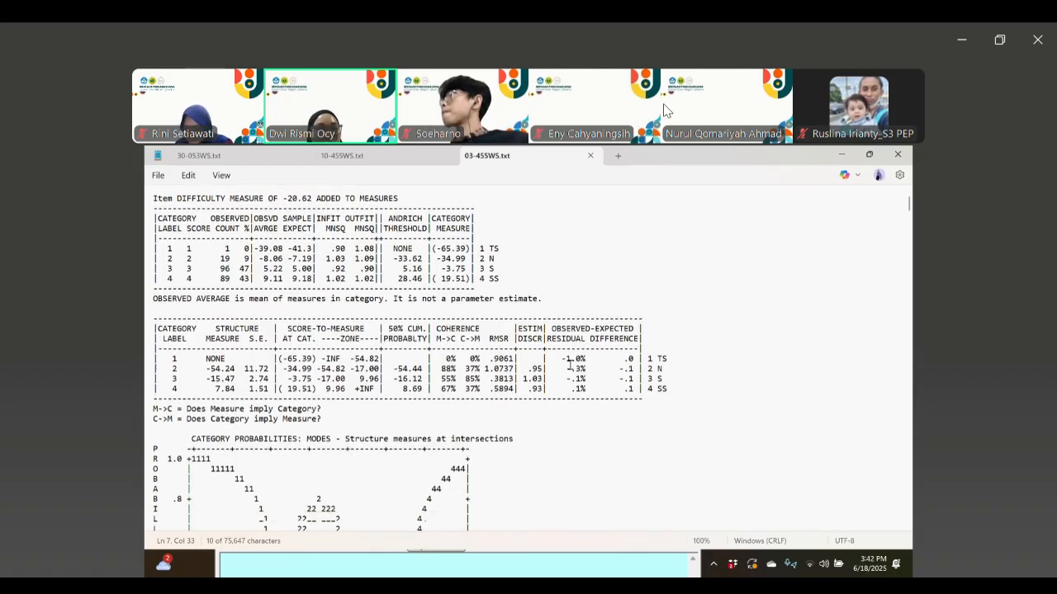
{"action": "scroll", "coordinate": [570, 364], "scroll_direction": "down", "scroll_amount": 7}
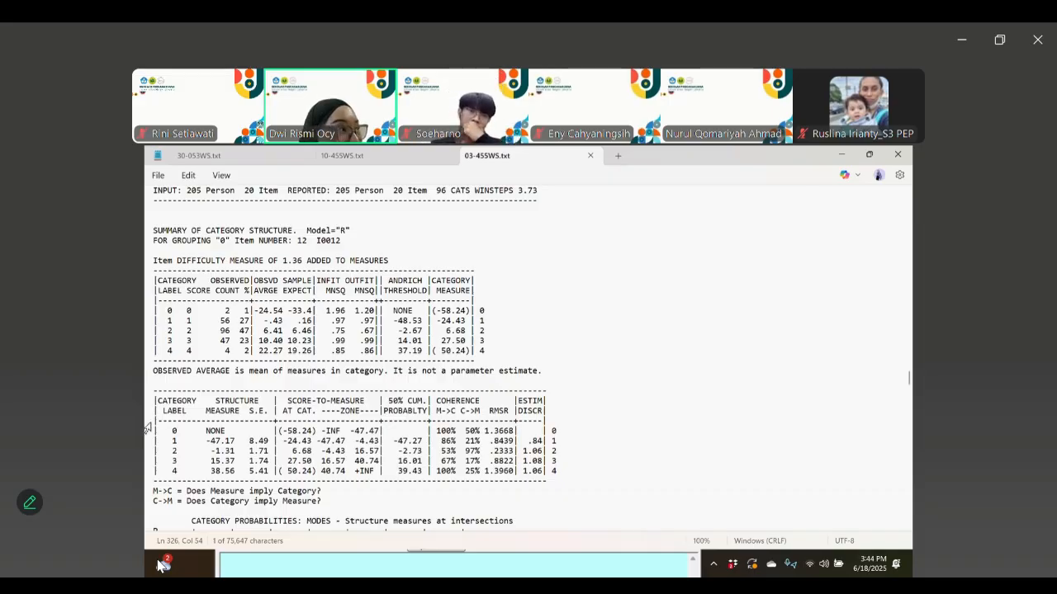
{"action": "scroll", "coordinate": [575, 475], "scroll_direction": "down", "scroll_amount": 3}
{"action": "scroll", "coordinate": [575, 476], "scroll_direction": "down", "scroll_amount": 10}
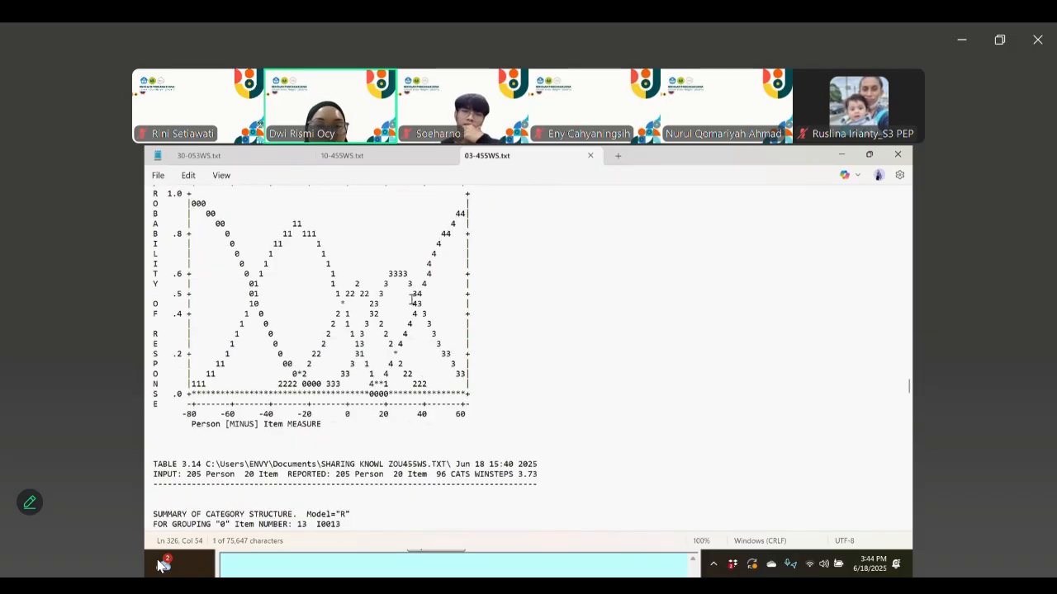
Bring up the DIF table in 30-053WS.txt and restore the text window to its smaller size
{"action": "left_click", "coordinate": [272, 159]}
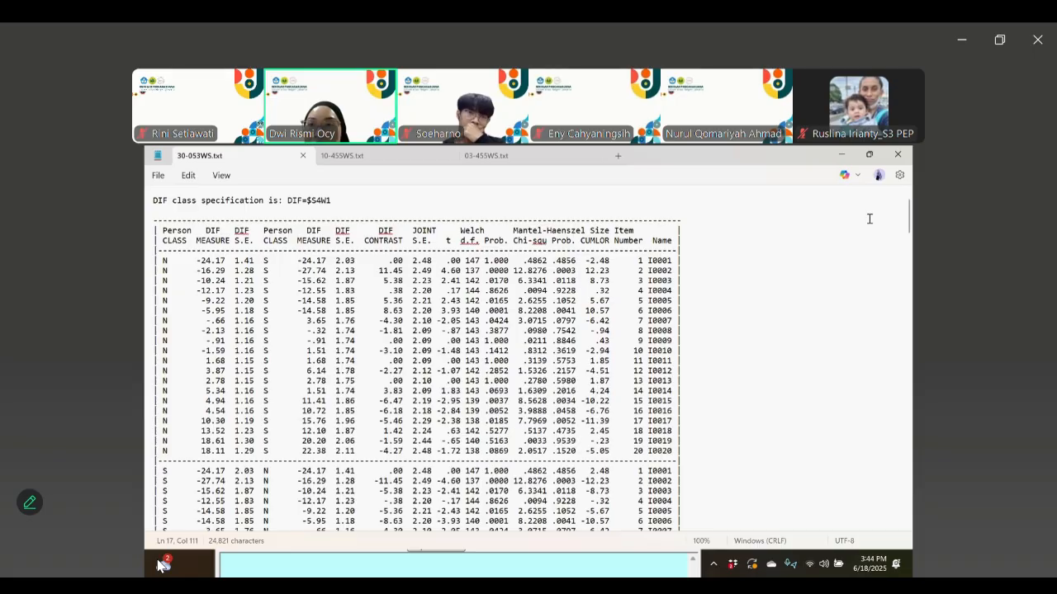
{"action": "double_click", "coordinate": [708, 151]}
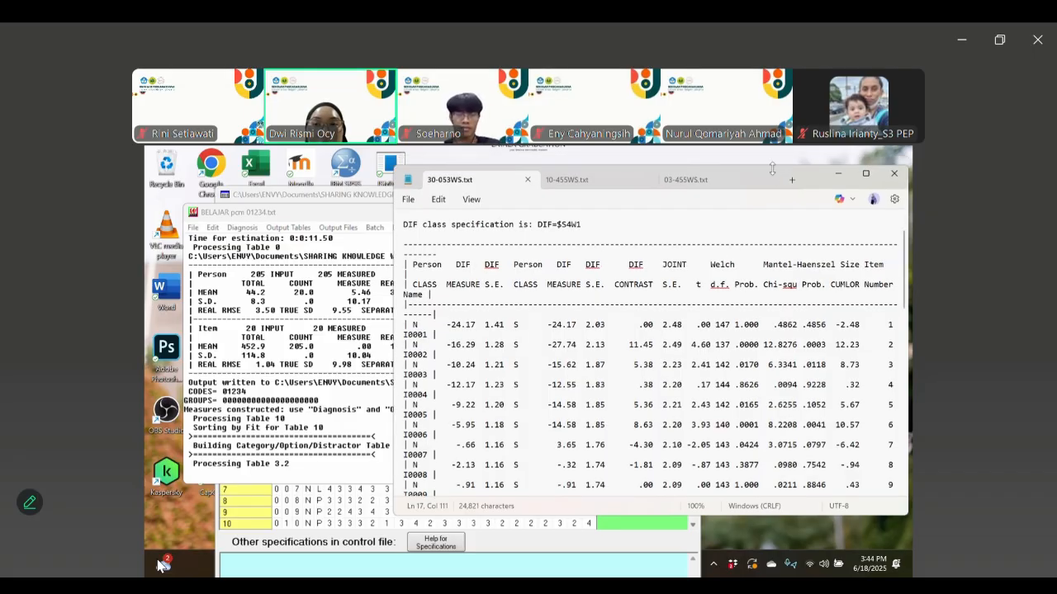
Lower the DIF report window's upper edge so it is shorter, and reduce its text zoom to 80%
{"action": "left_click_drag", "start_coordinate": [771, 169], "coordinate": [765, 203]}
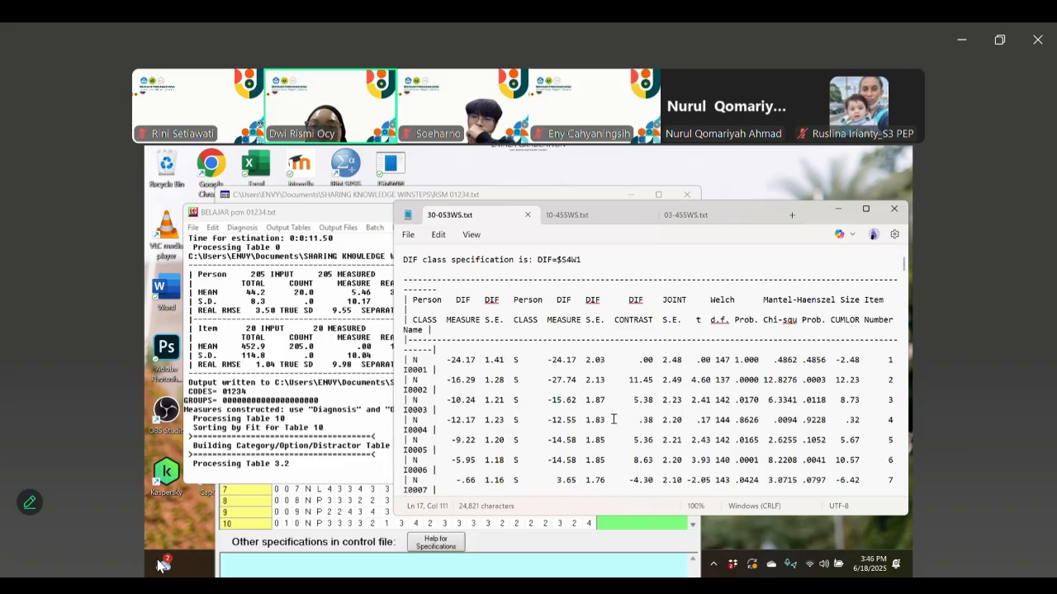
{"action": "scroll", "coordinate": [611, 418], "scroll_direction": "down", "scroll_amount": 2}
{"action": "scroll", "coordinate": [636, 387], "scroll_direction": "down", "scroll_amount": 1}
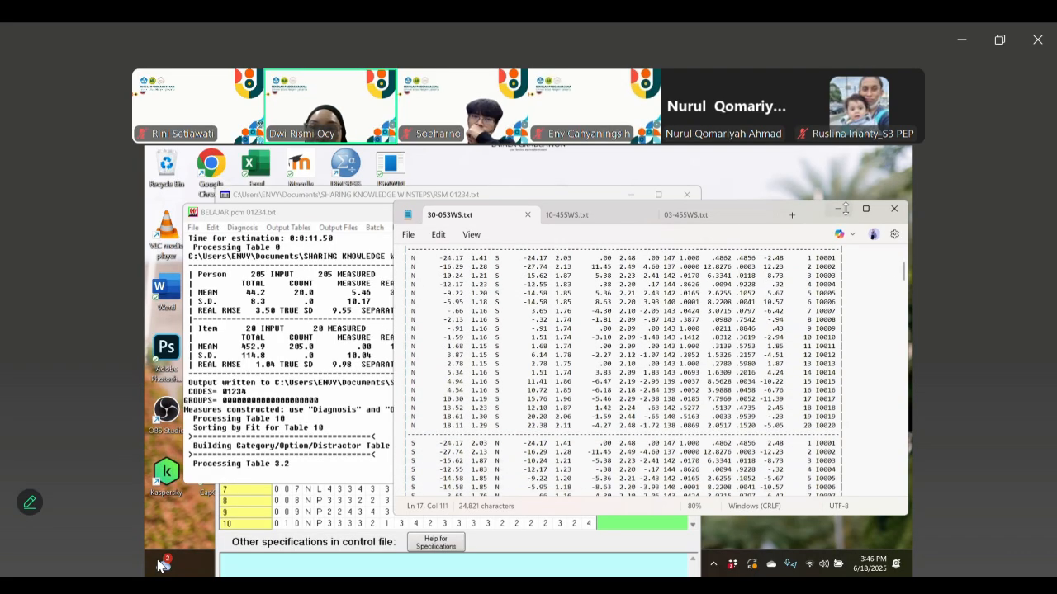
Minimise the report window, generate Table 10 (item fit order) for the partial credit analysis, and look through the report to its end
{"action": "left_click", "coordinate": [838, 209]}
{"action": "left_click", "coordinate": [288, 228]}
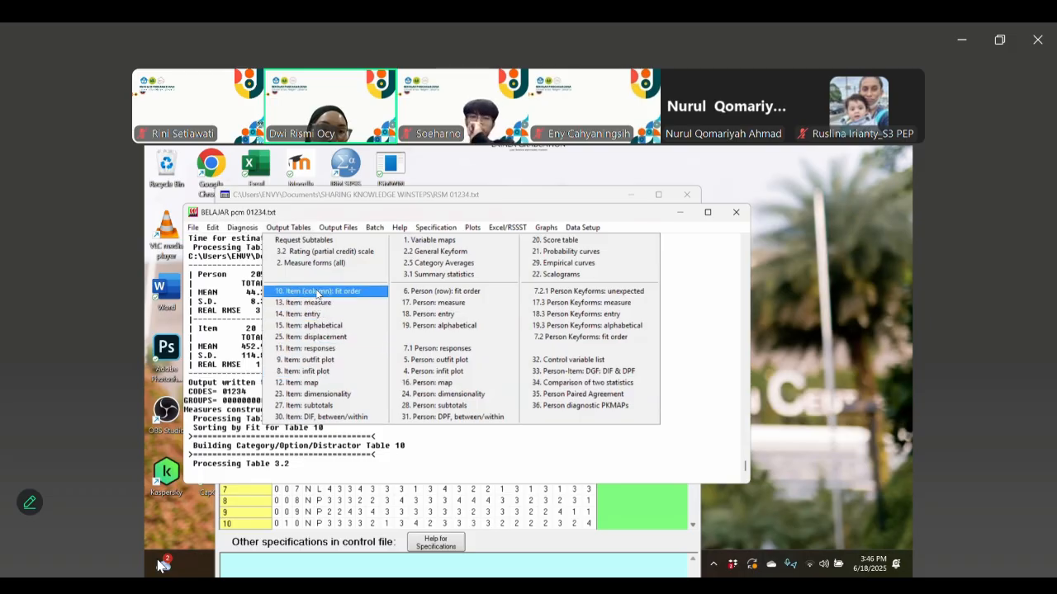
{"action": "left_click", "coordinate": [317, 294]}
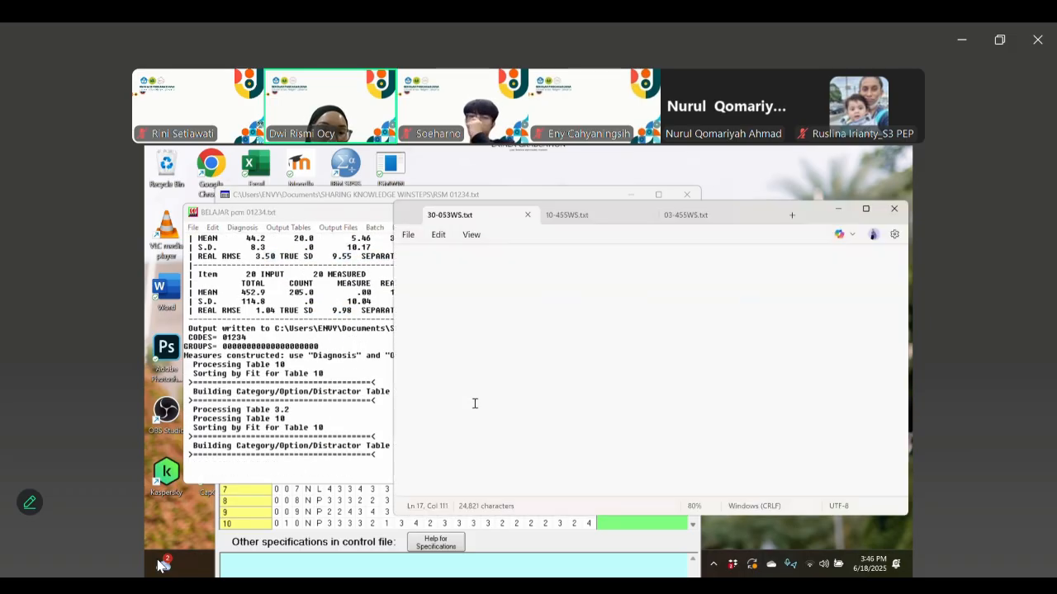
{"action": "scroll", "coordinate": [685, 379], "scroll_direction": "down", "scroll_amount": 10}
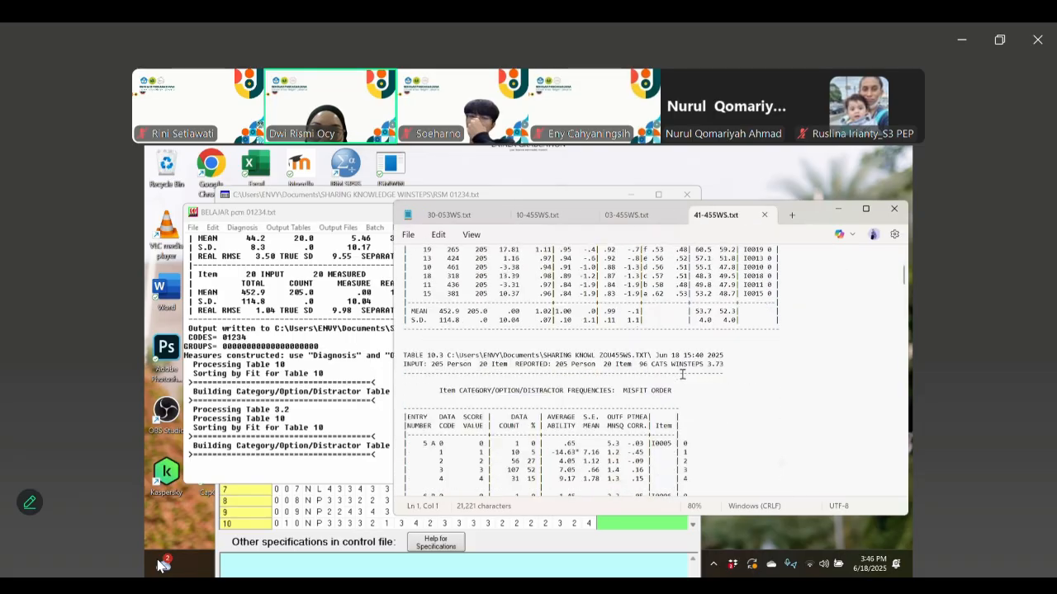
{"action": "scroll", "coordinate": [685, 379], "scroll_direction": "down", "scroll_amount": 10}
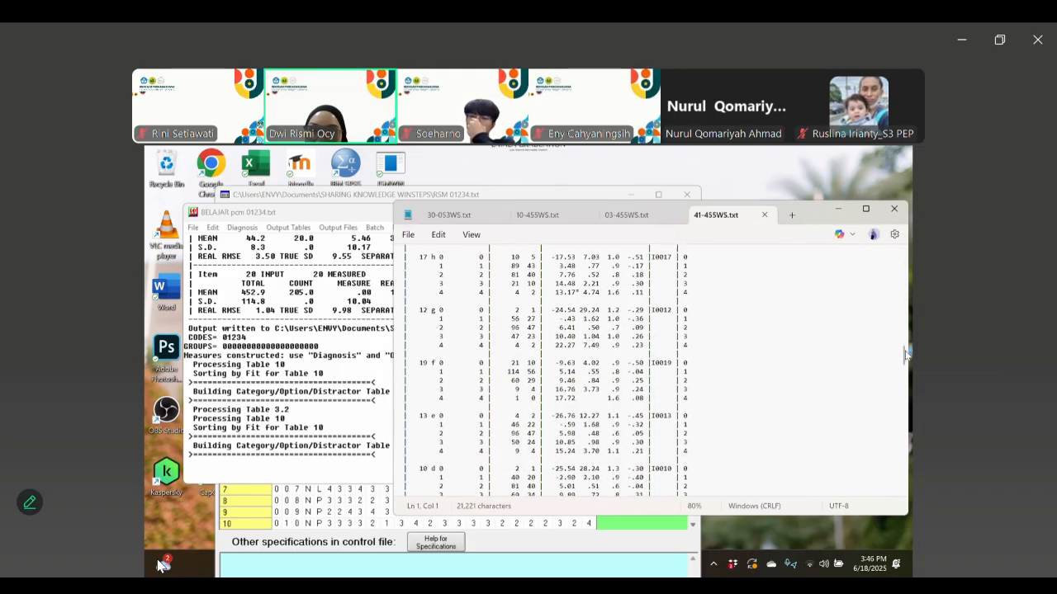
{"action": "scroll", "coordinate": [685, 379], "scroll_direction": "down", "scroll_amount": 15}
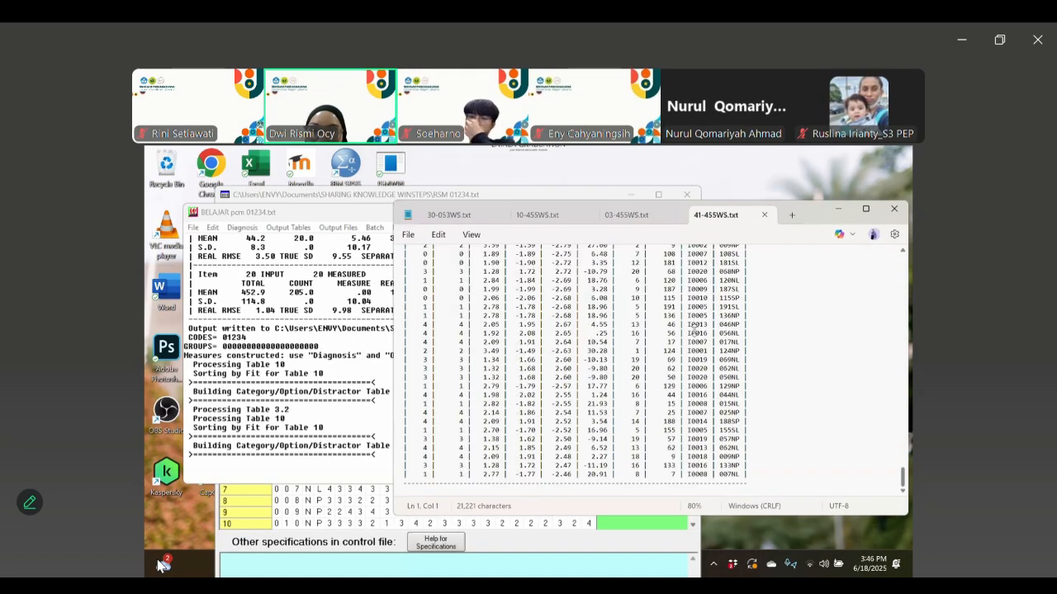
Minimise the item fit report and generate Table 3.1 summary statistics, showing the global fit lines at the end
{"action": "left_click", "coordinate": [838, 209]}
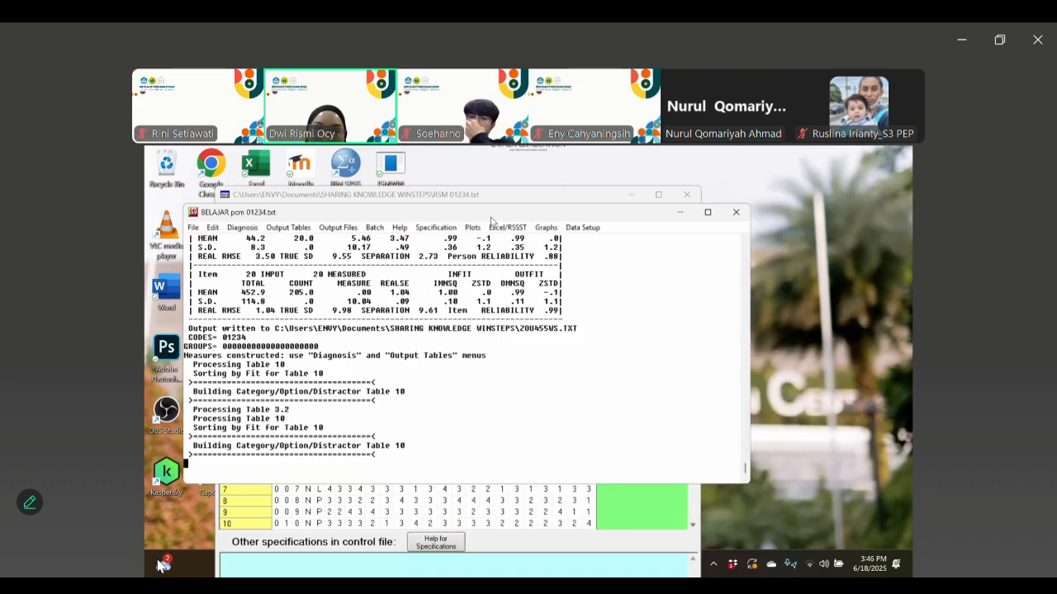
{"action": "left_click", "coordinate": [297, 230]}
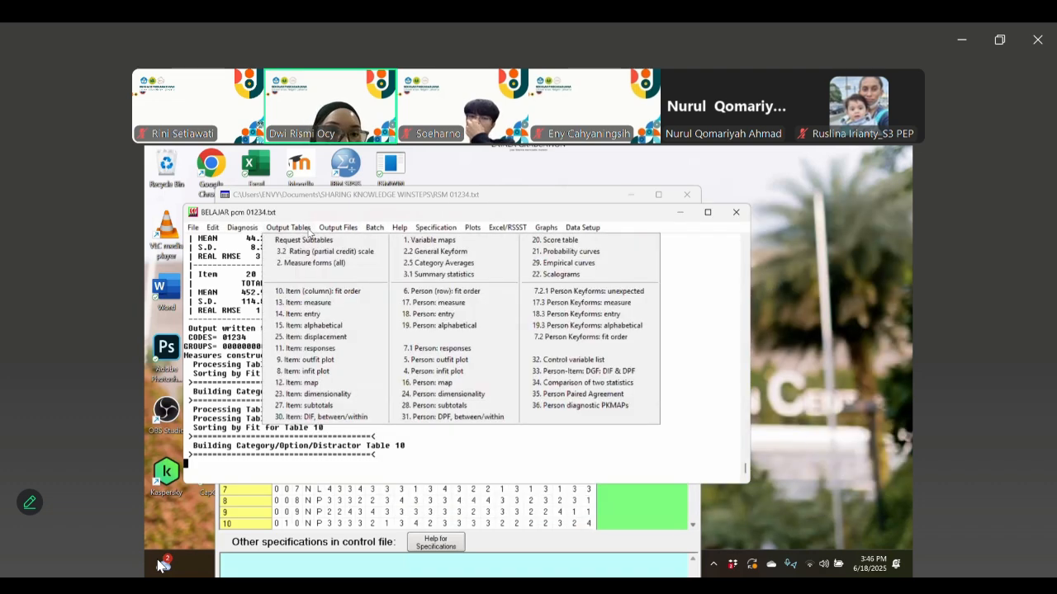
{"action": "left_click", "coordinate": [418, 275]}
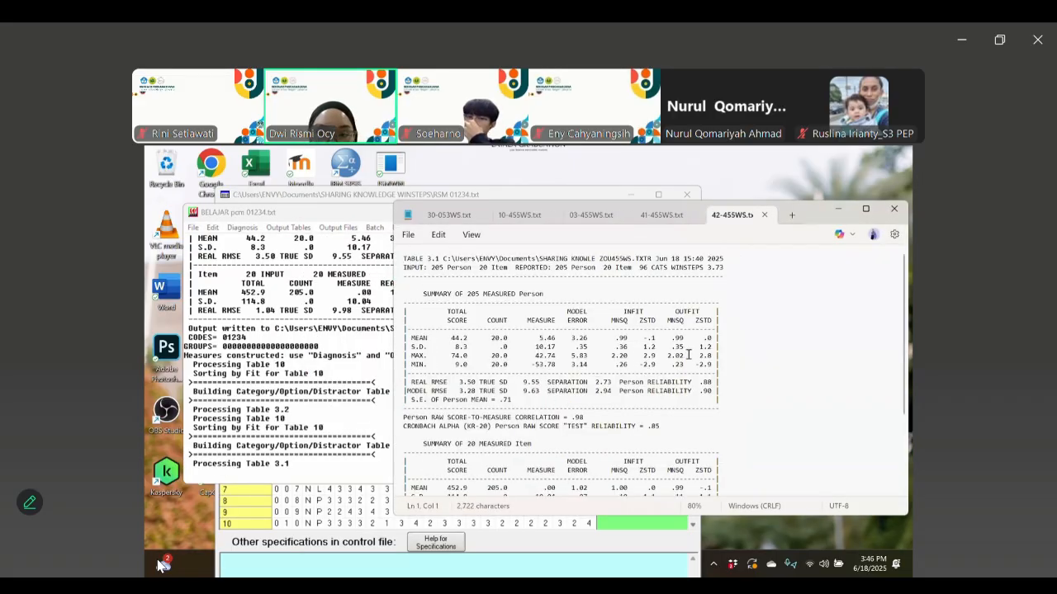
{"action": "scroll", "coordinate": [694, 363], "scroll_direction": "down", "scroll_amount": 4}
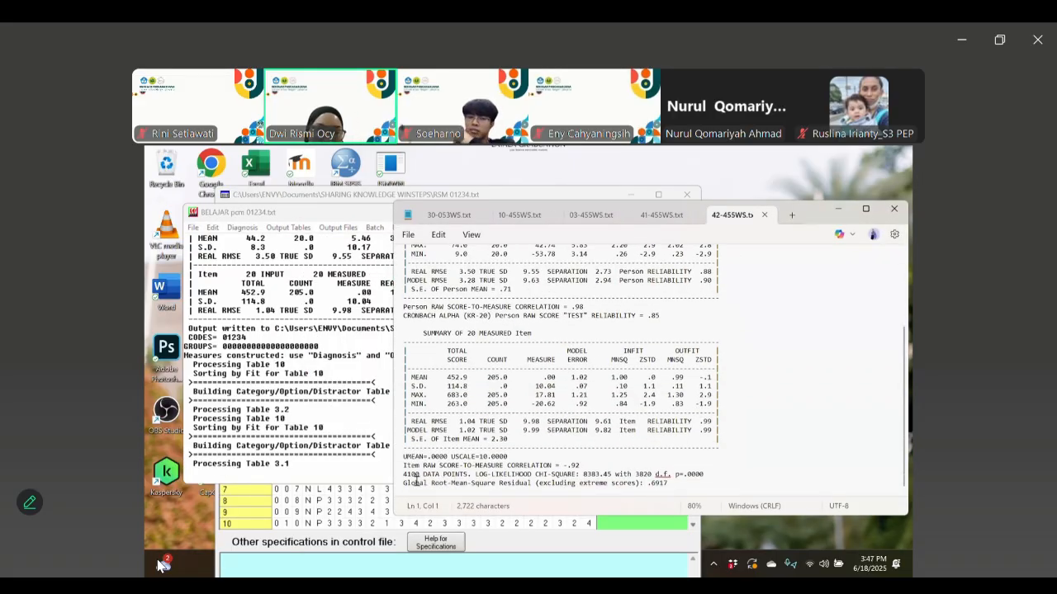
Highlight the log-likelihood chi-square result in 42-455WS.txt and minimise the RSM 01234.txt control setup window
{"action": "left_click_drag", "start_coordinate": [411, 469], "coordinate": [703, 478]}
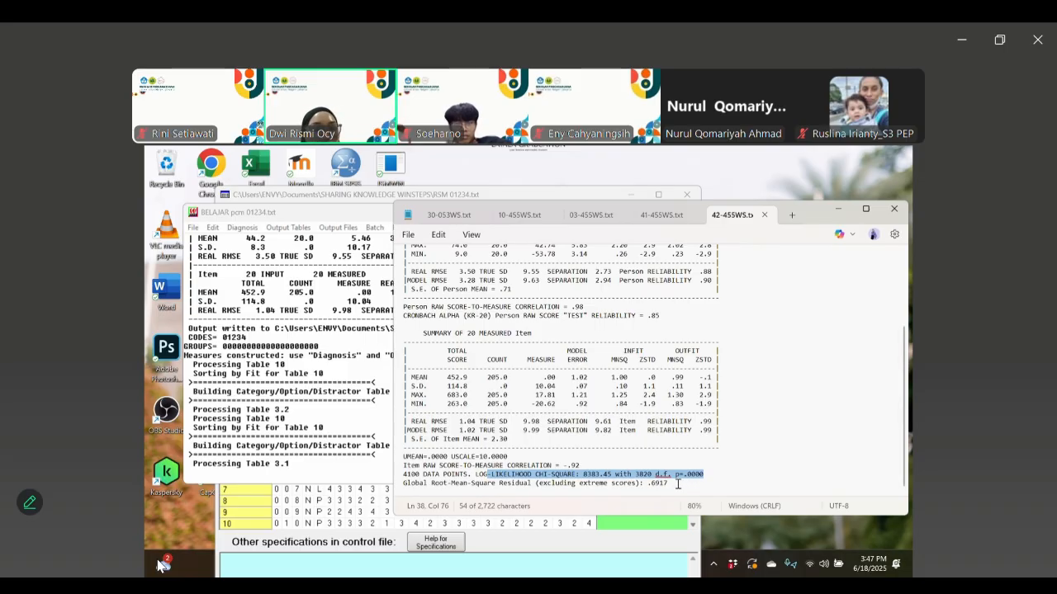
{"action": "left_click", "coordinate": [553, 475]}
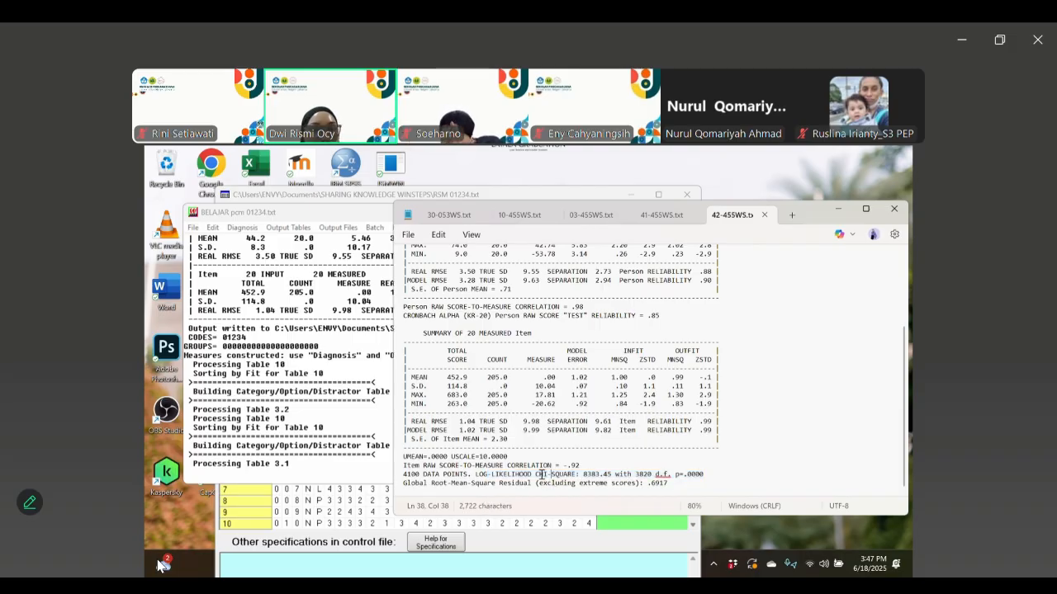
{"action": "left_click_drag", "start_coordinate": [583, 476], "coordinate": [609, 474]}
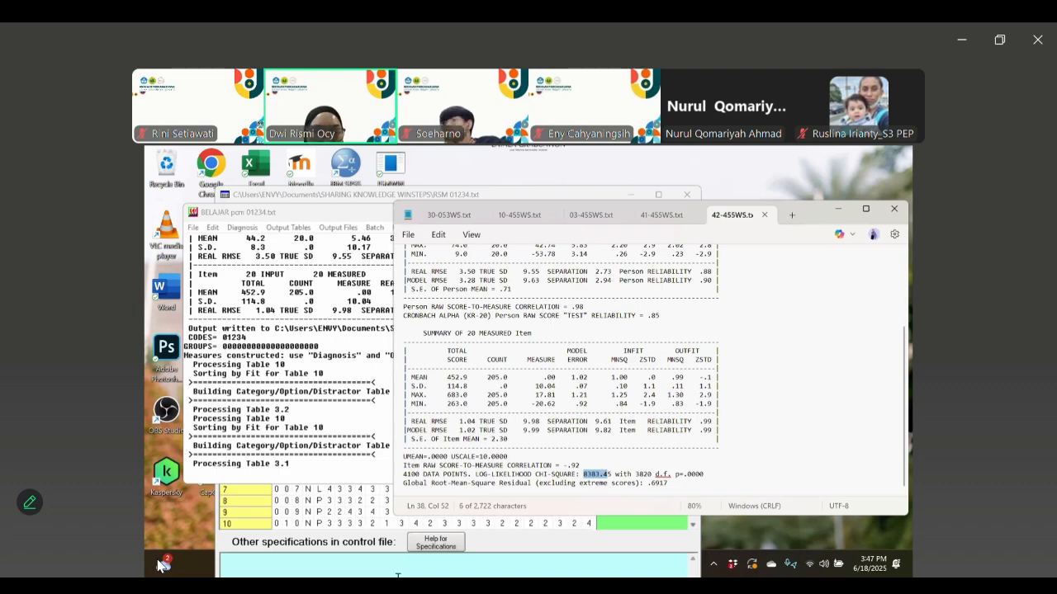
{"action": "left_click", "coordinate": [660, 538]}
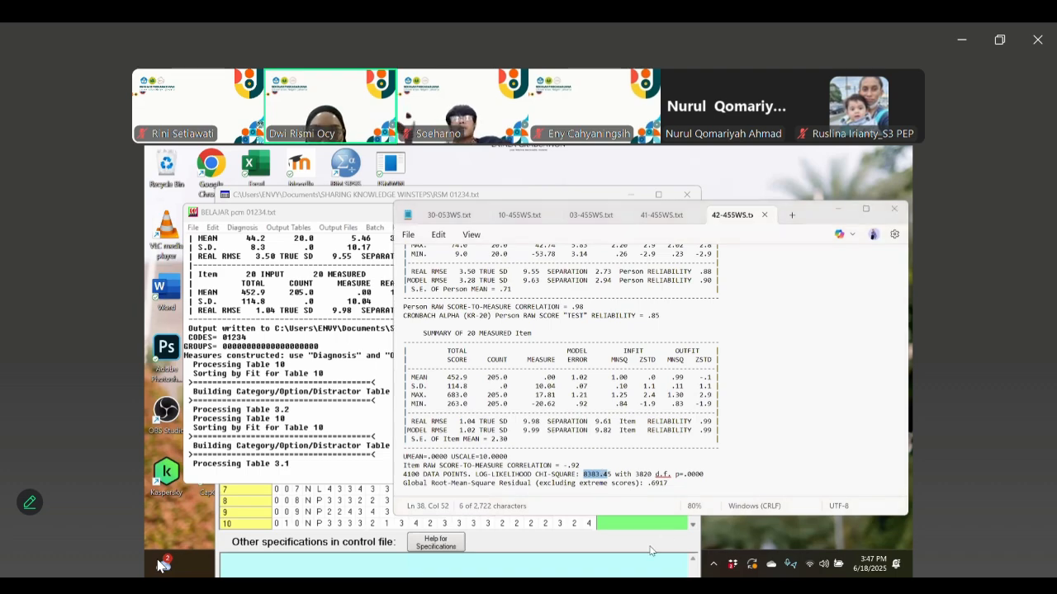
{"action": "left_click", "coordinate": [630, 194]}
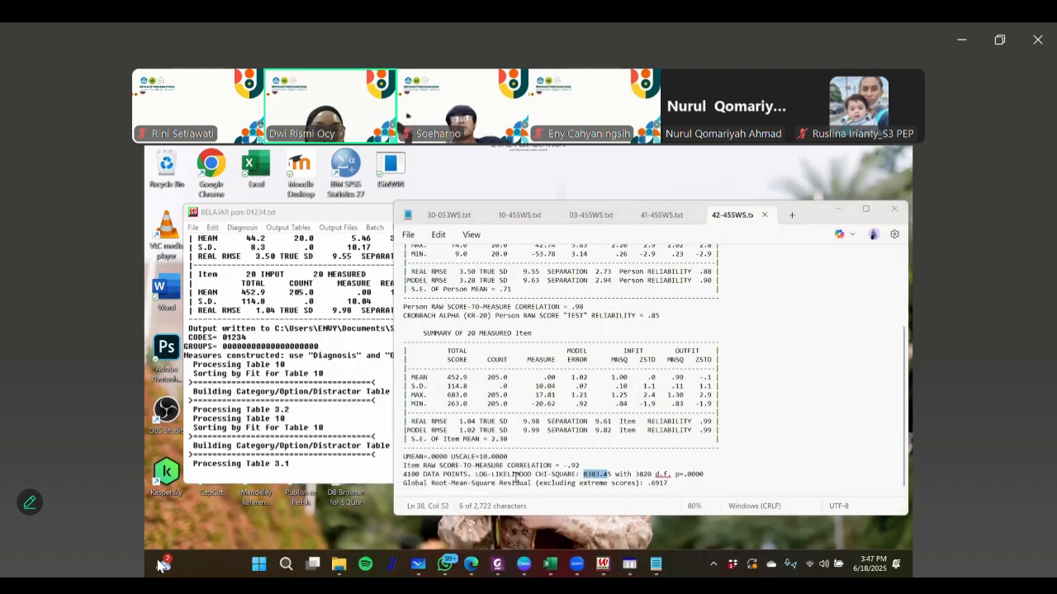
{"action": "left_click_drag", "start_coordinate": [476, 476], "coordinate": [704, 475]}
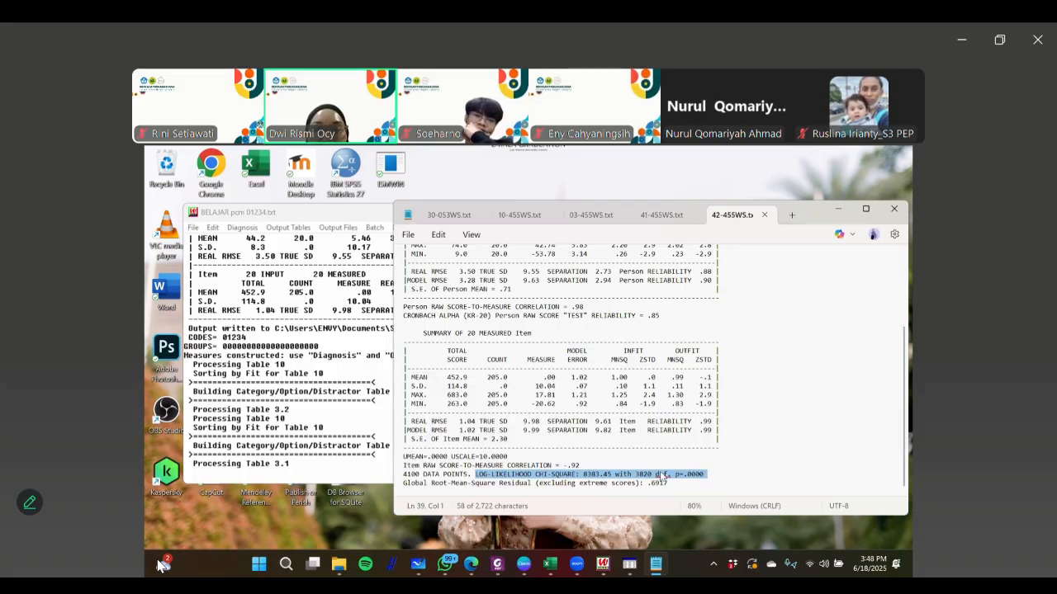
Minimise the PCM analysis and open RSM 01234.txt from the SHARING KNOWLEDGE WINSTEPS folder in Winsteps, with a temporary report output file
{"action": "left_click", "coordinate": [340, 565]}
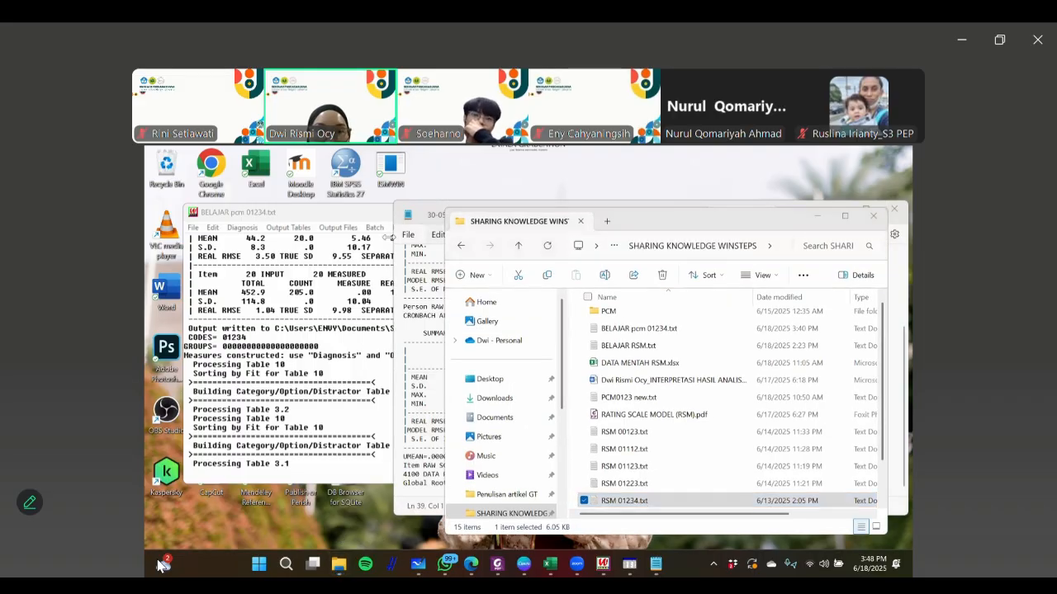
{"action": "left_click", "coordinate": [363, 217]}
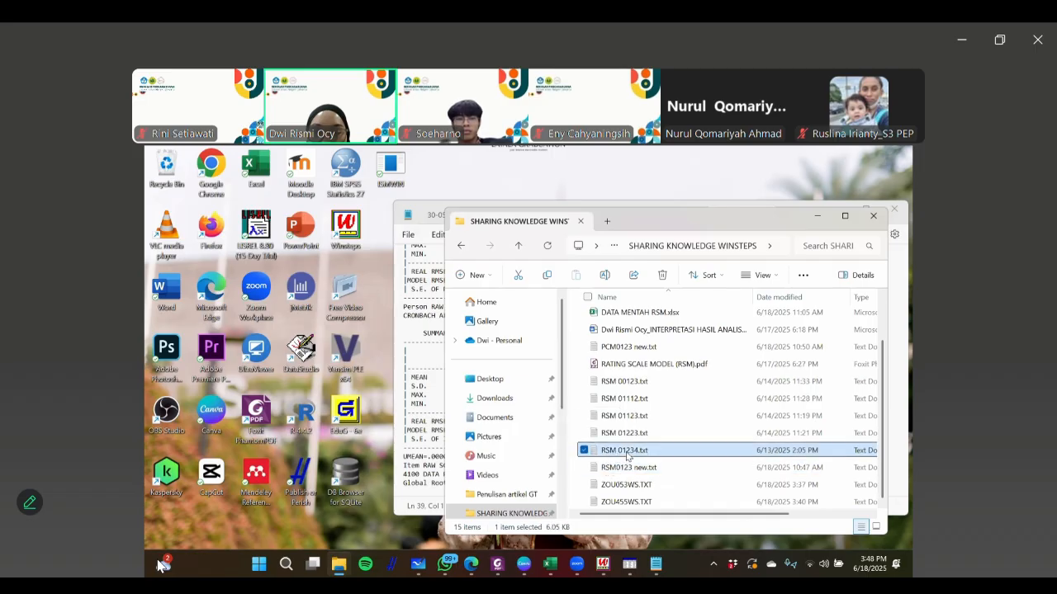
{"action": "left_click_drag", "start_coordinate": [362, 403], "coordinate": [346, 232]}
{"action": "key", "text": "Return"}
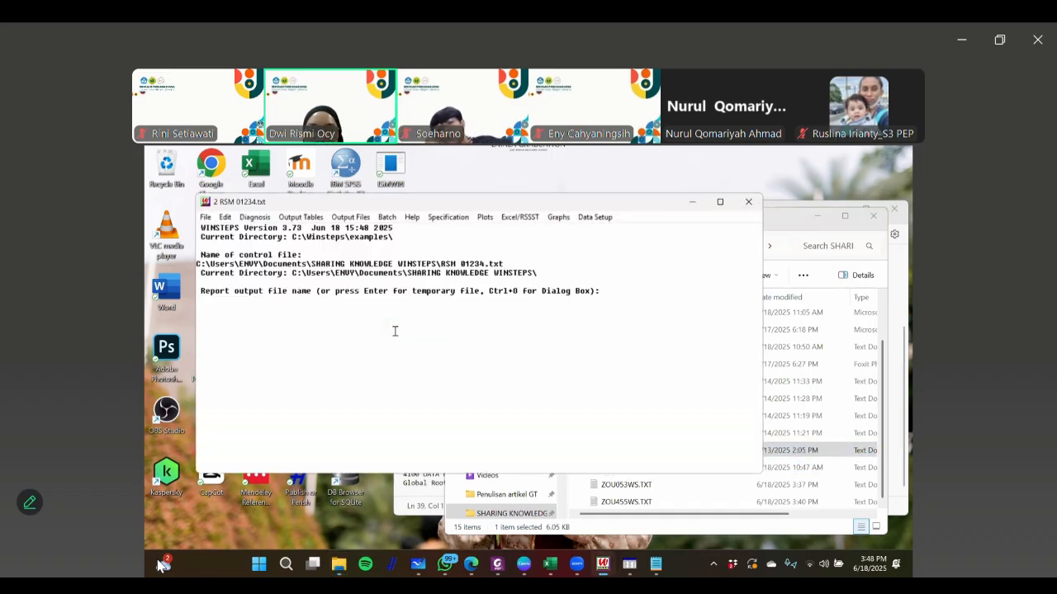
{"action": "key", "text": "Return"}
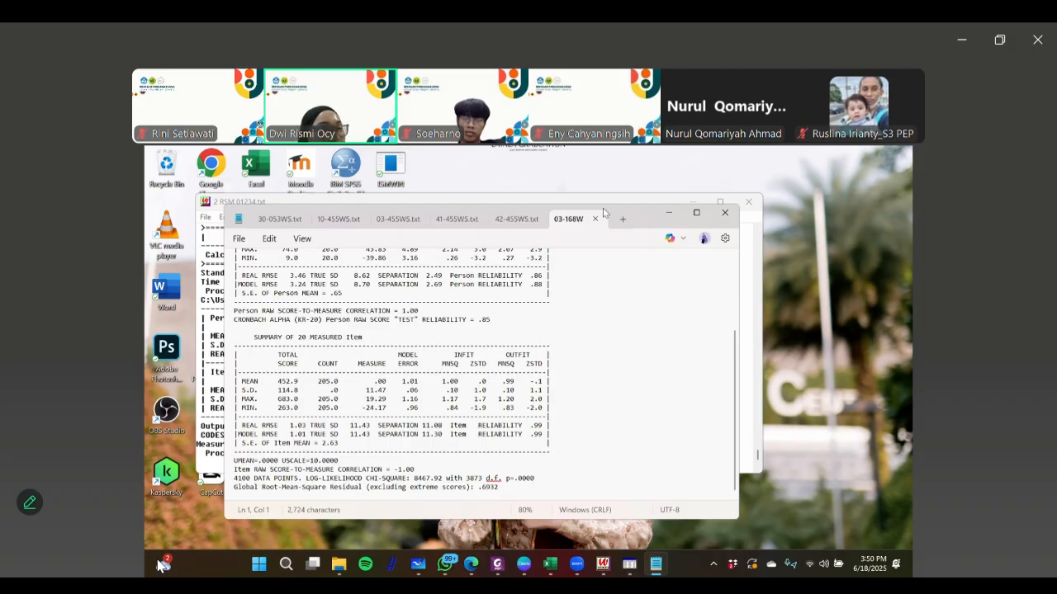
Reposition the report window and highlight the log-likelihood chi-square value in the RSM summary statistics 03-168WS.txt
{"action": "left_click_drag", "start_coordinate": [645, 209], "coordinate": [668, 217]}
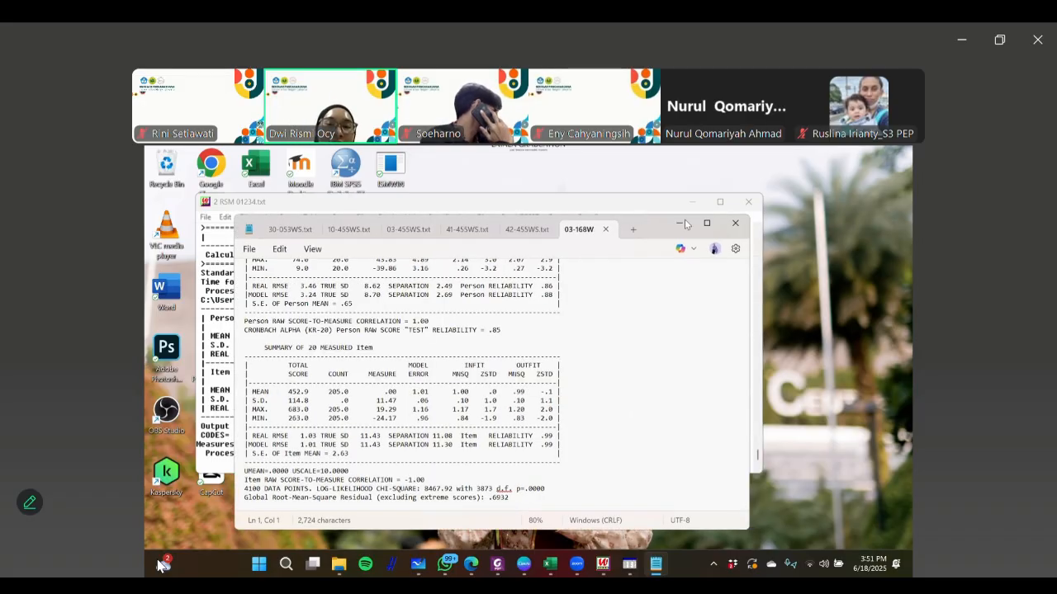
{"action": "left_click_drag", "start_coordinate": [637, 222], "coordinate": [608, 213]}
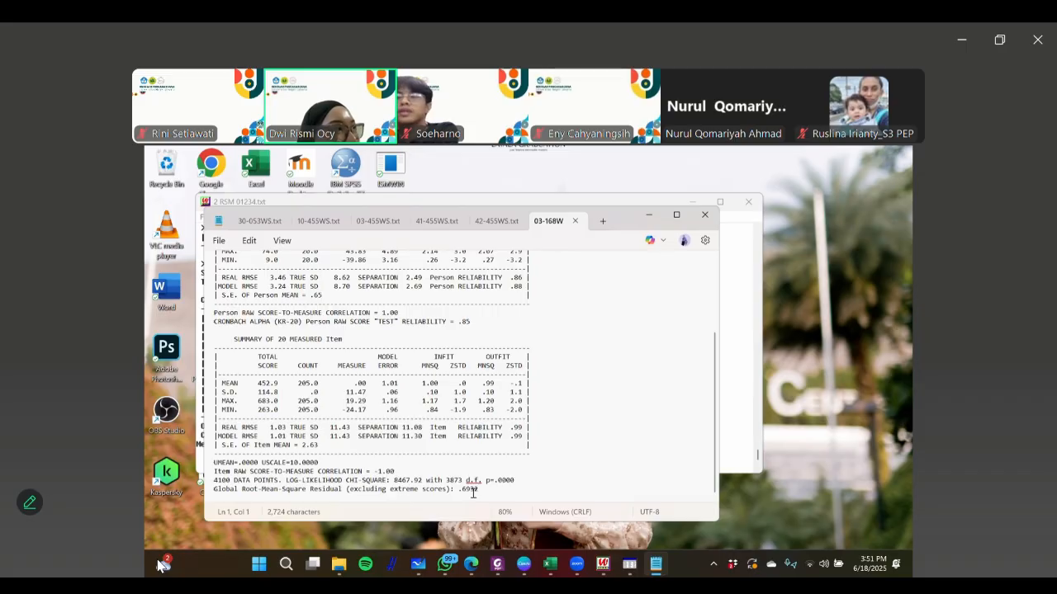
{"action": "scroll", "coordinate": [482, 488], "scroll_direction": "up", "scroll_amount": 1}
{"action": "scroll", "coordinate": [481, 489], "scroll_direction": "down", "scroll_amount": 1}
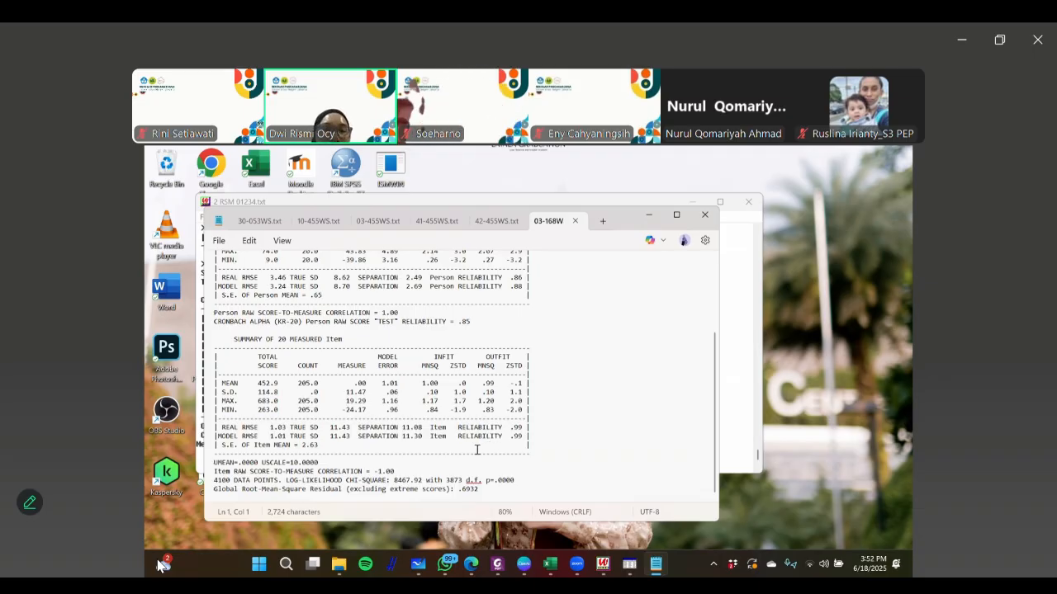
{"action": "left_click_drag", "start_coordinate": [345, 480], "coordinate": [422, 481]}
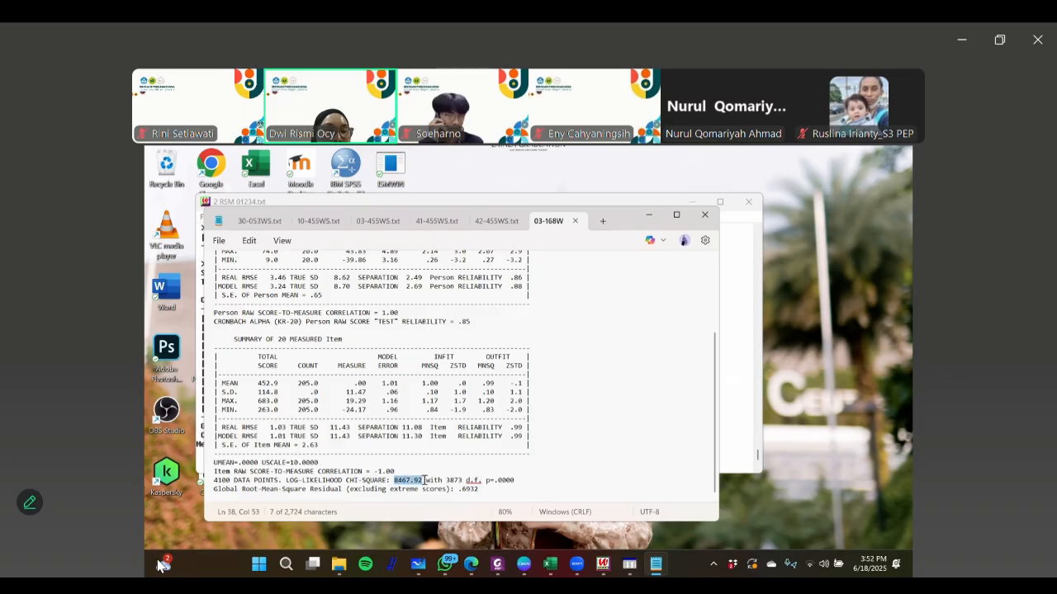
Bring up the PCM summary statistics in 42-455WS.txt and highlight the chi-square value through to its degrees of freedom
{"action": "left_click", "coordinate": [495, 221]}
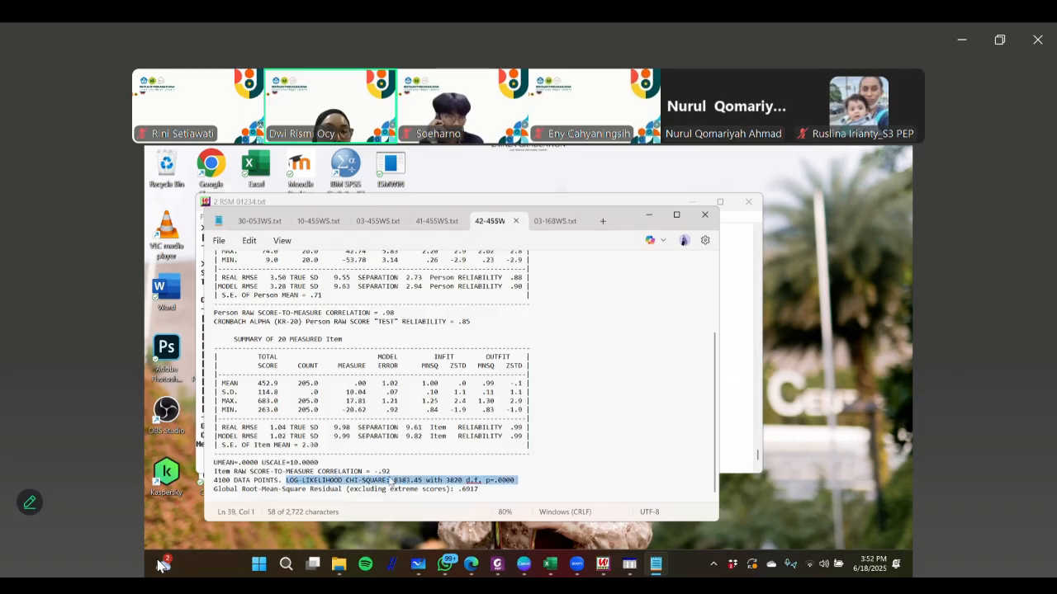
{"action": "left_click", "coordinate": [396, 481]}
{"action": "left_click_drag", "start_coordinate": [395, 480], "coordinate": [429, 481]}
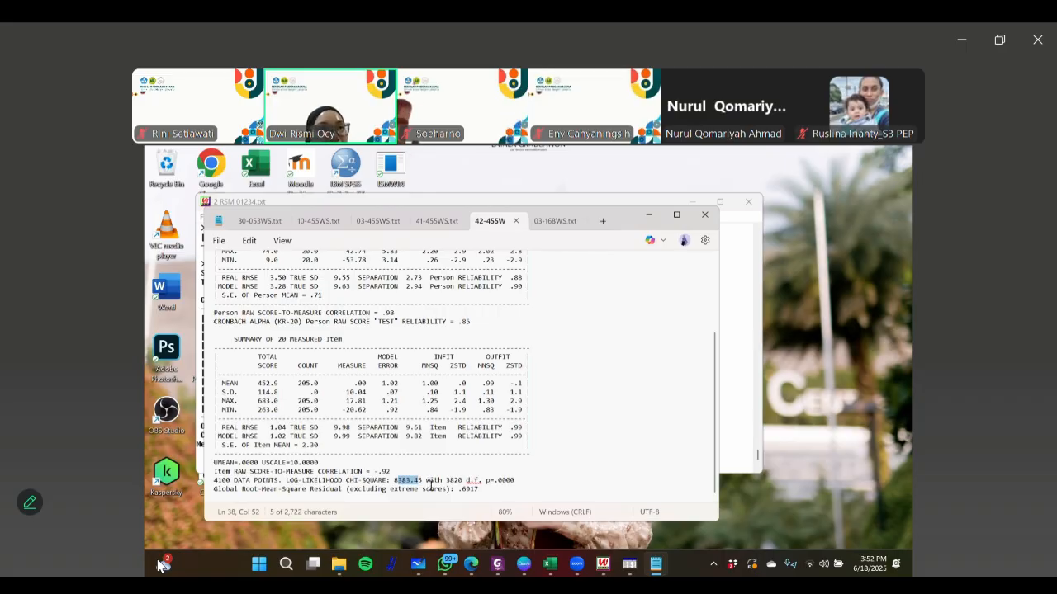
{"action": "left_click_drag", "start_coordinate": [394, 481], "coordinate": [453, 483]}
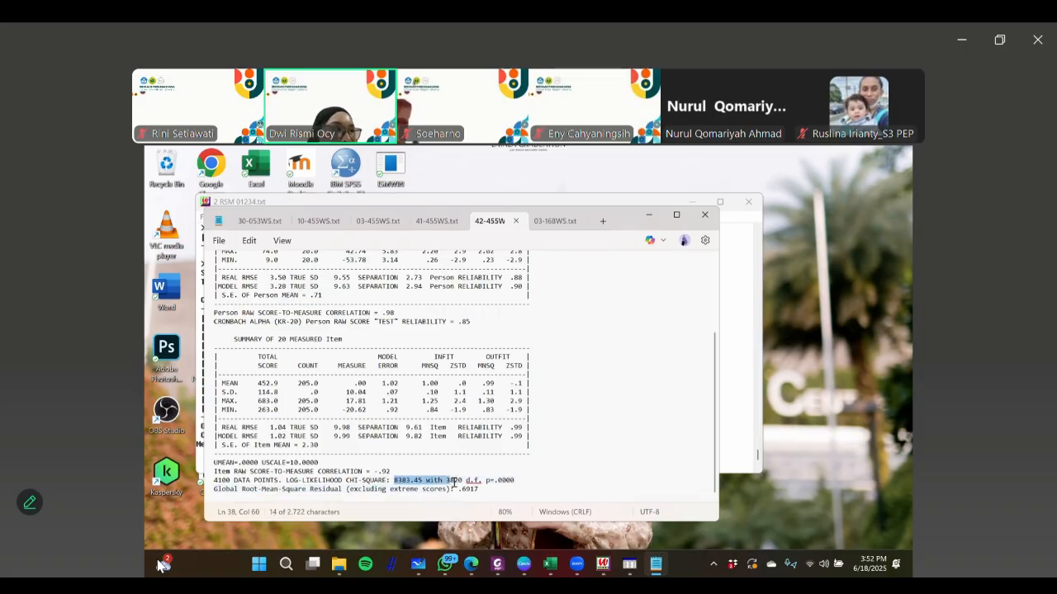
Compare the log-likelihood chi-square lines of 03-168WS.txt and 42-455WS.txt, then clear the highlight in the latter
{"action": "left_click", "coordinate": [551, 221]}
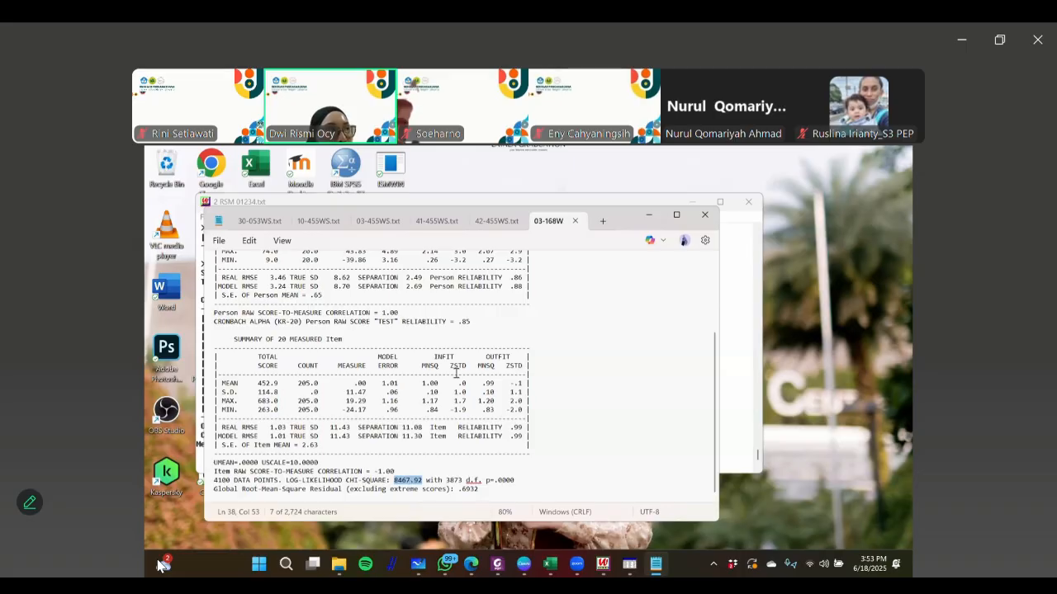
{"action": "left_click", "coordinate": [490, 223]}
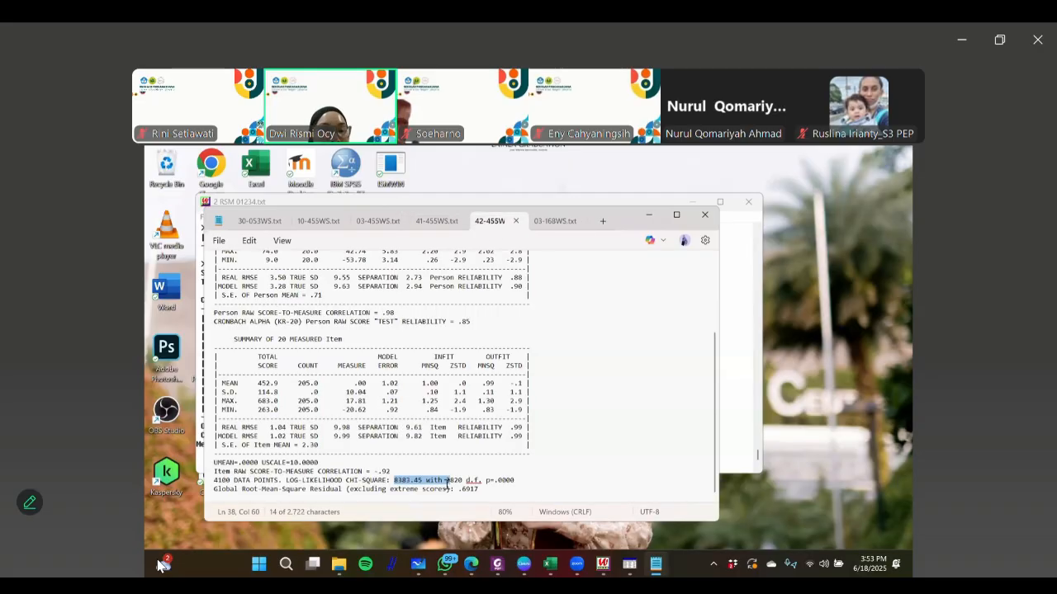
{"action": "left_click", "coordinate": [423, 482]}
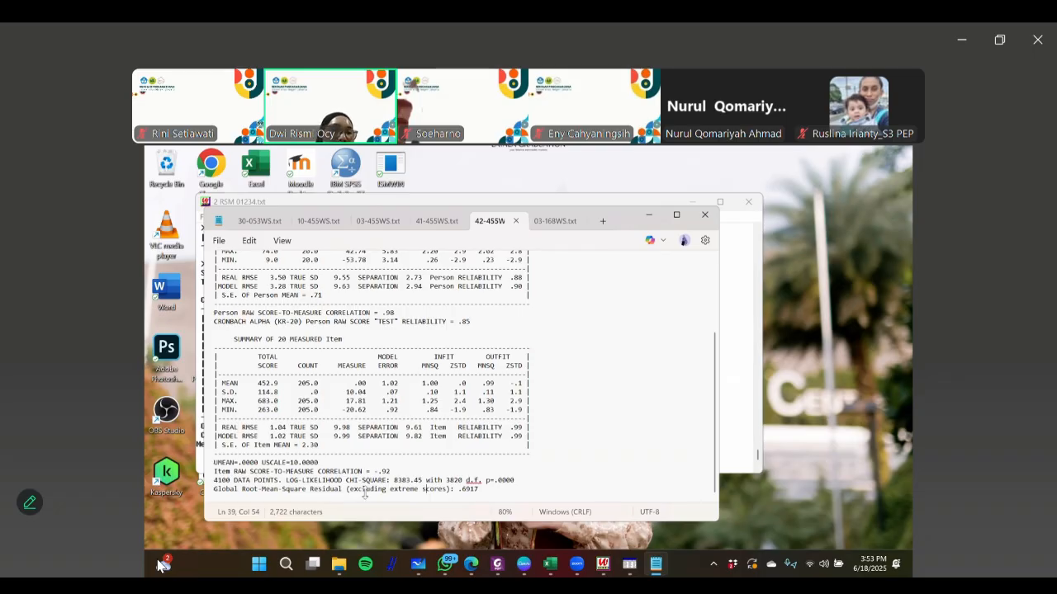
{"action": "mouse_move", "coordinate": [240, 427]}
{"action": "left_mouse_down"}
{"action": "mouse_move", "coordinate": [259, 428]}
{"action": "mouse_move", "coordinate": [249, 436]}
{"action": "left_mouse_up"}
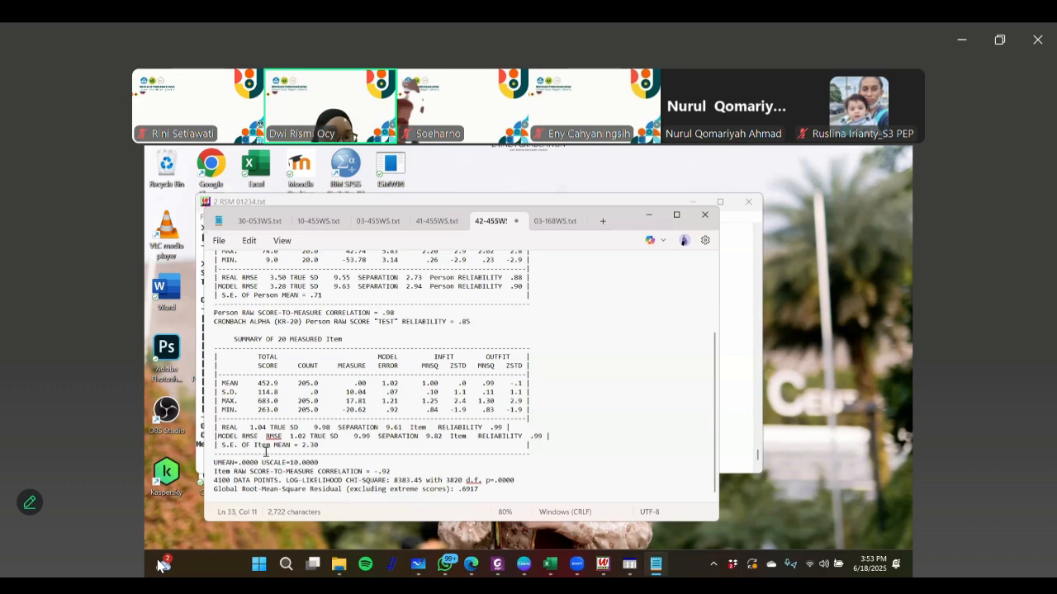
{"action": "key", "text": "ctrl+z"}
{"action": "left_click_drag", "start_coordinate": [247, 438], "coordinate": [260, 439]}
{"action": "left_click", "coordinate": [240, 430]}
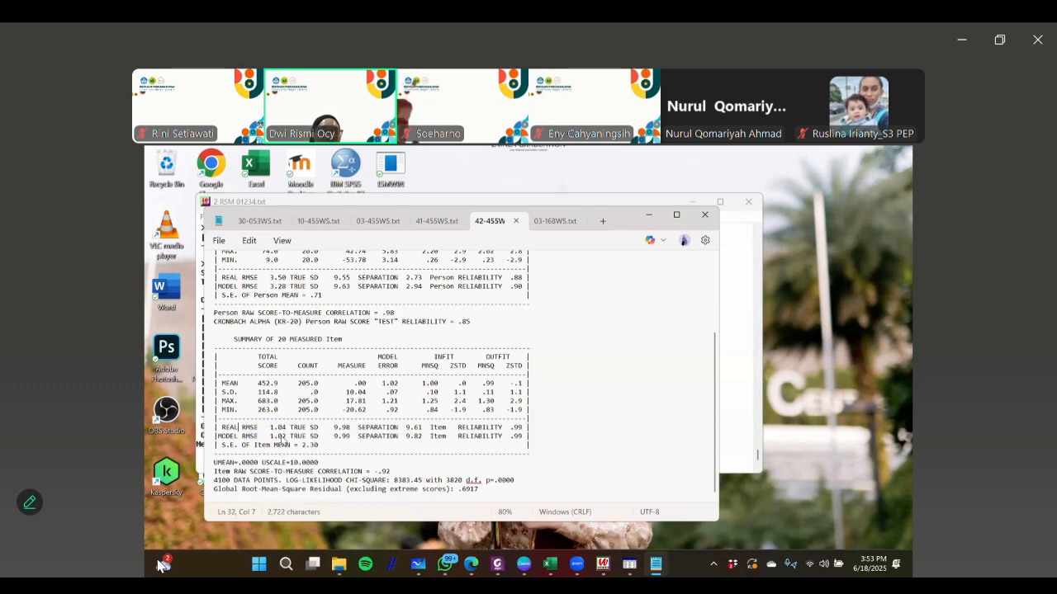